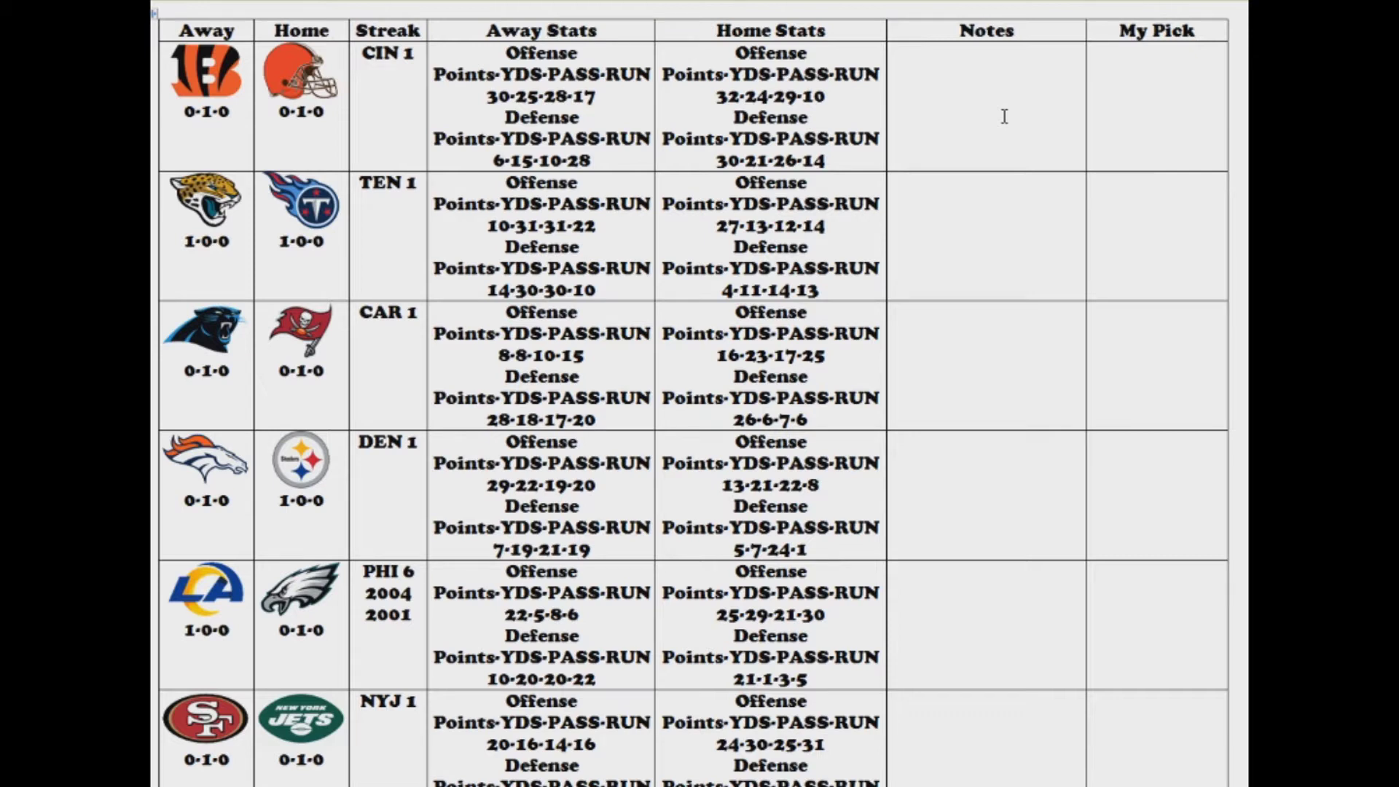
- Copy the Cleveland Browns logo from the Home column into the My Pick cell of the Bengals at Browns row
left_click(293, 86)
right_click(290, 90)
left_click(328, 120)
right_click(1188, 58)
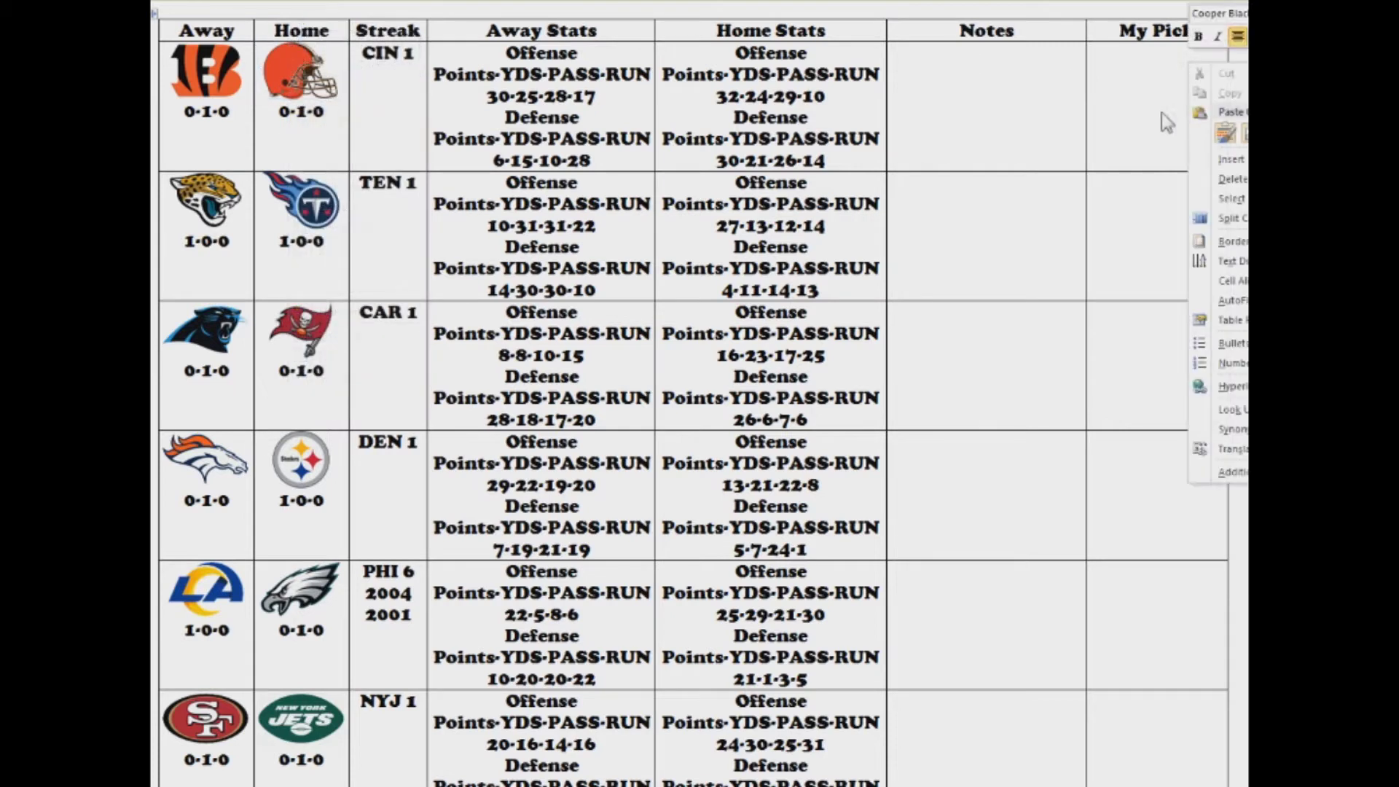
left_click(1229, 134)
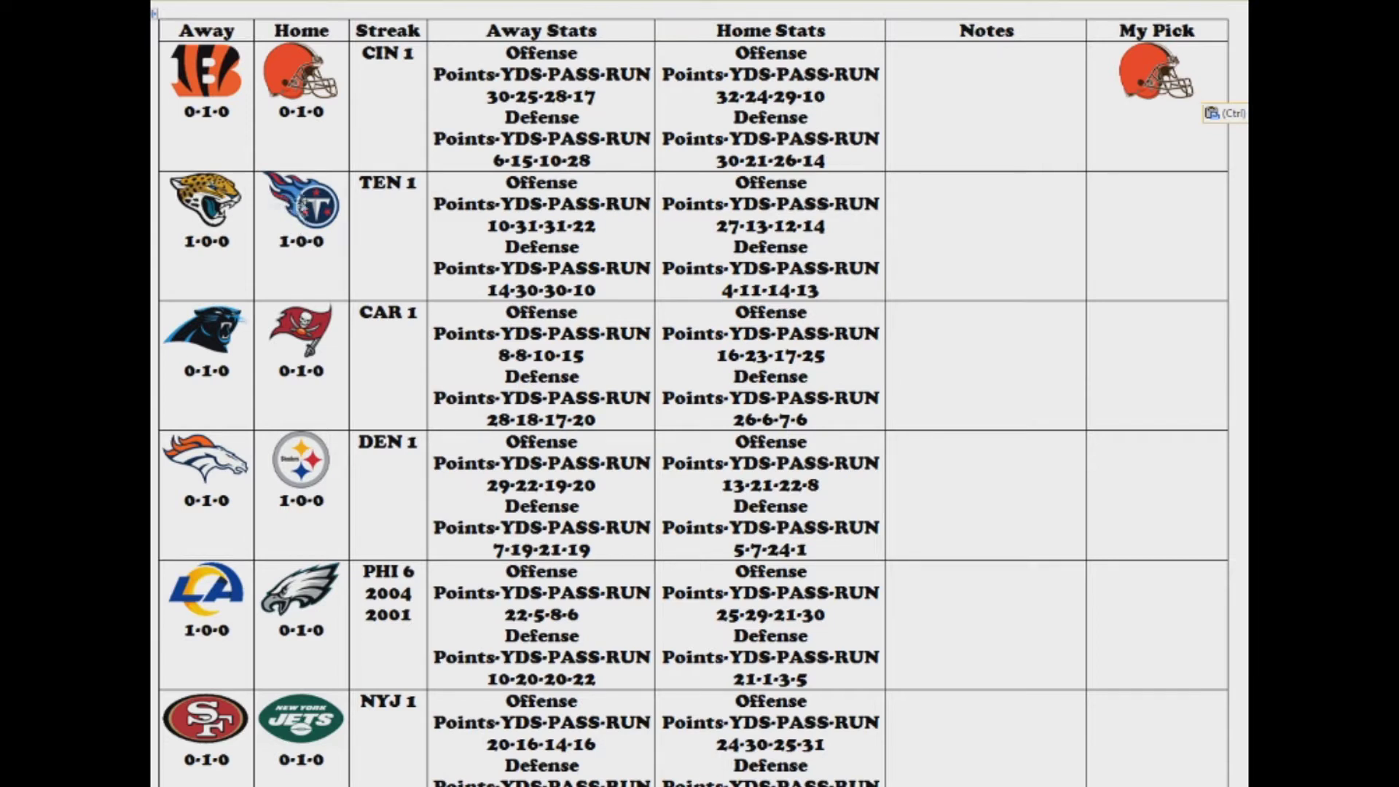
- Copy the Tennessee Titans logo into the My Pick cell of the Jaguars at Titans row
left_click(290, 209)
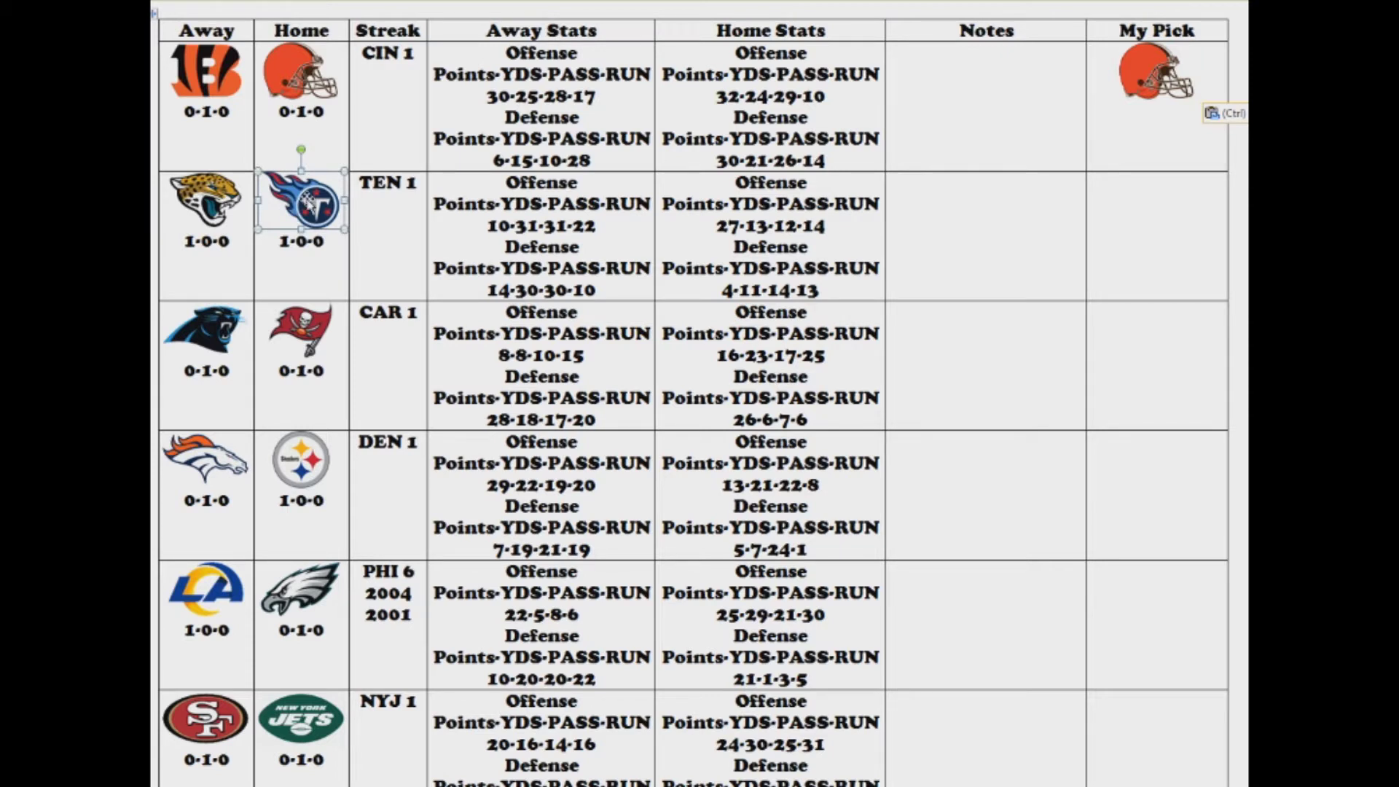
right_click(321, 198)
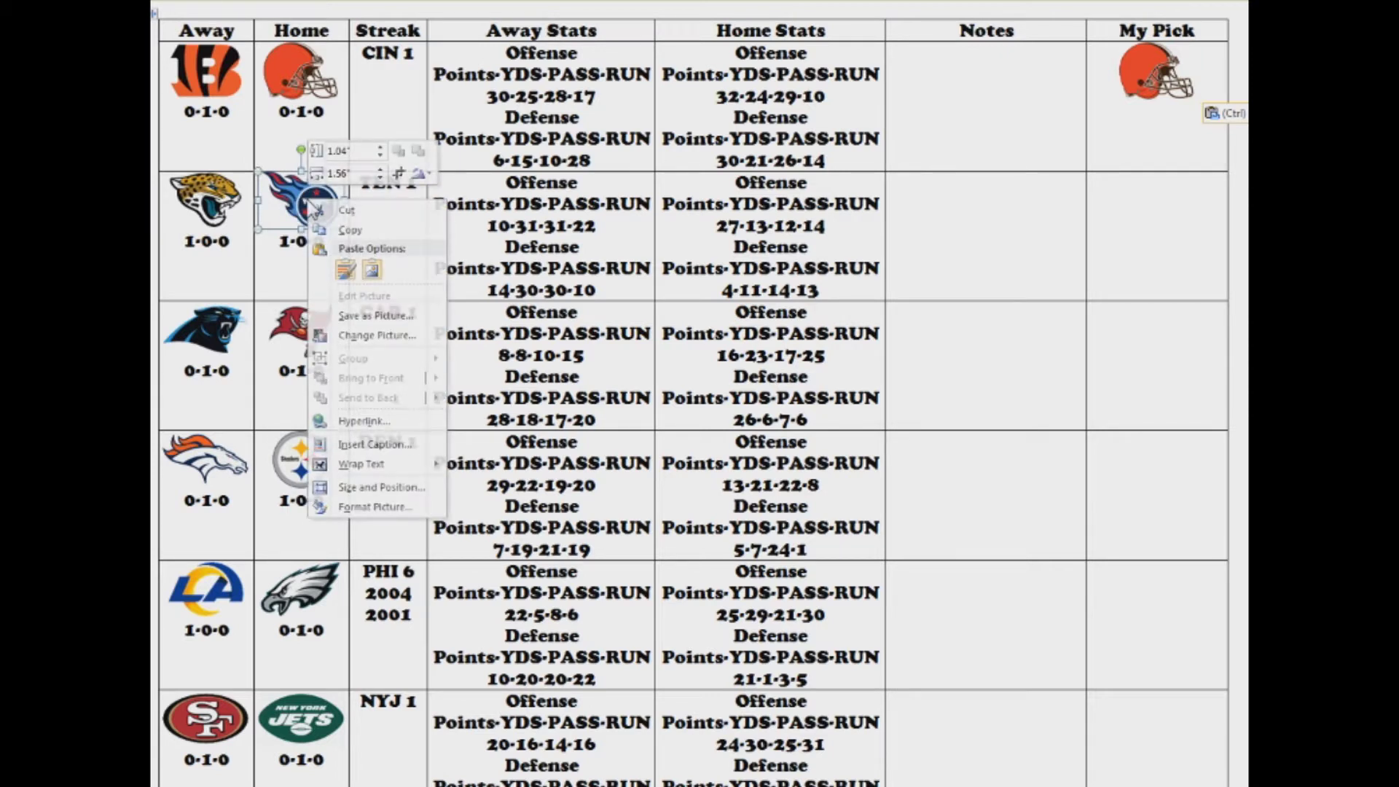
left_click(332, 225)
left_click(1138, 204)
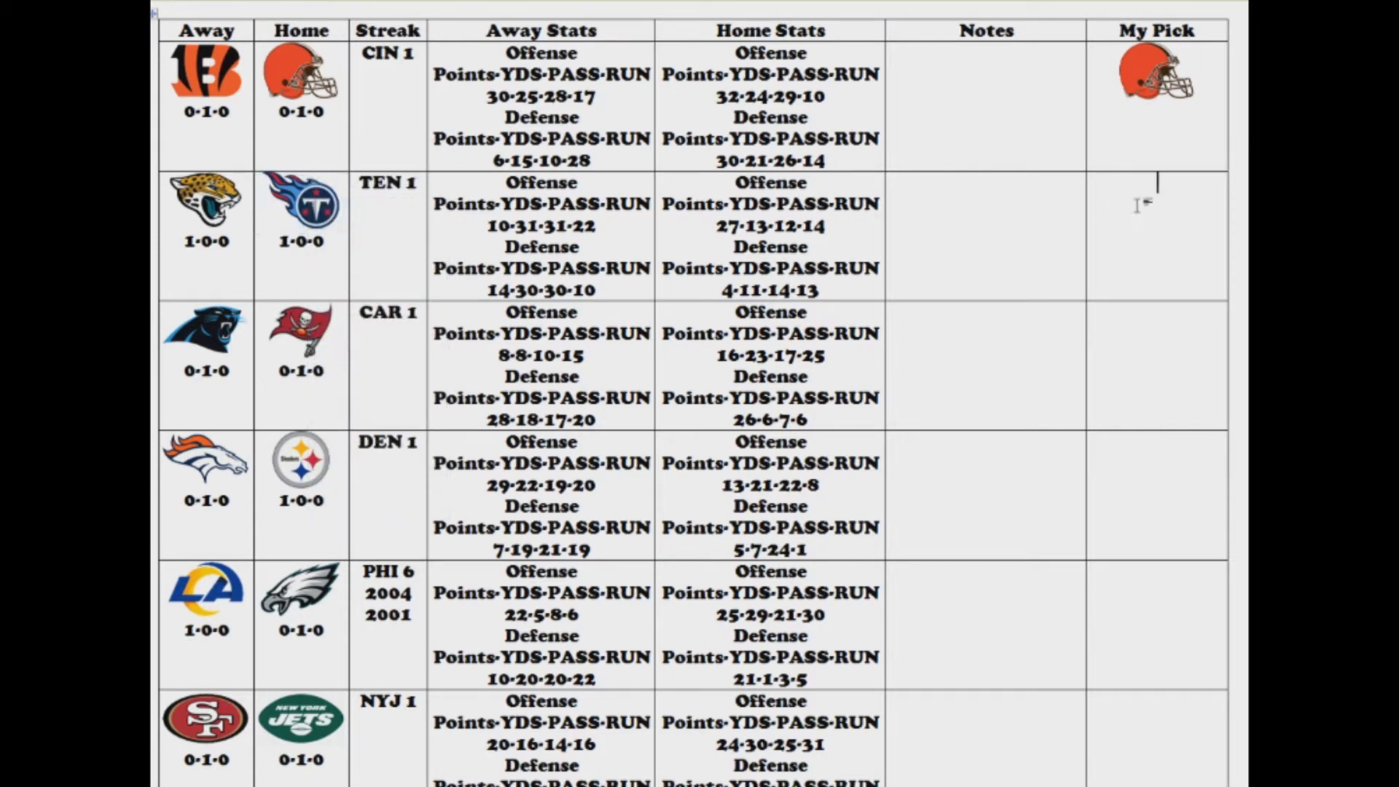
key("ctrl+v")
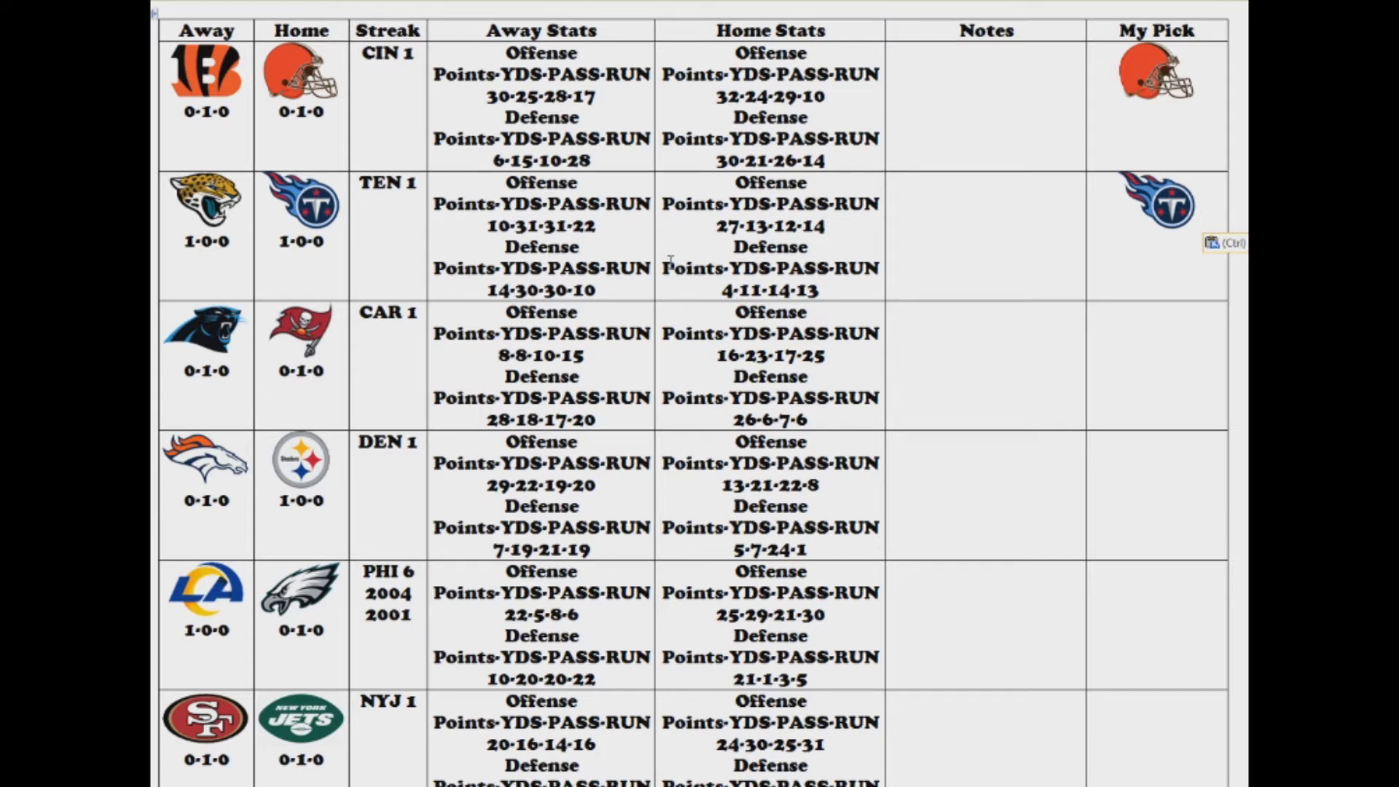
- Copy the Tampa Bay Buccaneers logo into the My Pick cell of the Panthers at Buccaneers row
left_click(298, 339)
right_click(299, 334)
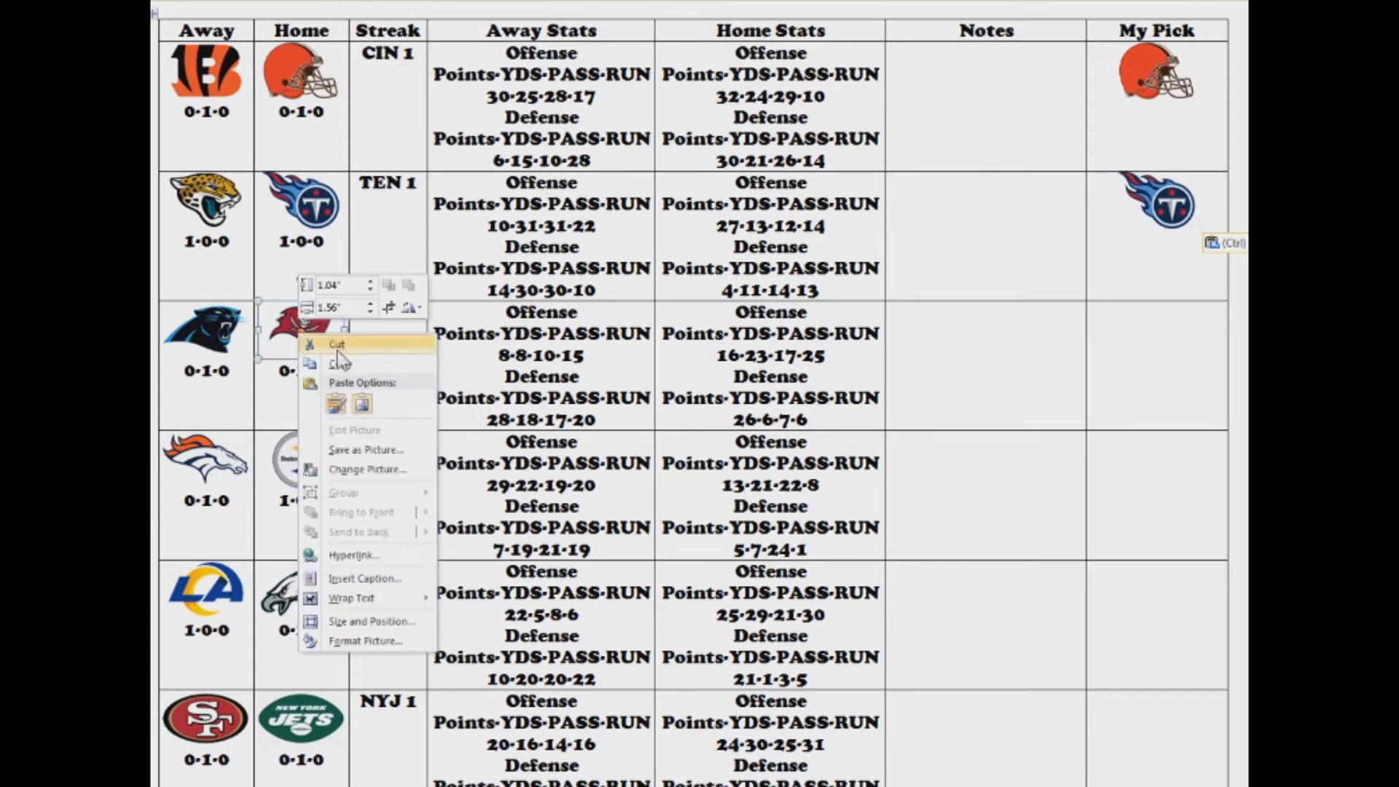
left_click(344, 358)
right_click(1132, 344)
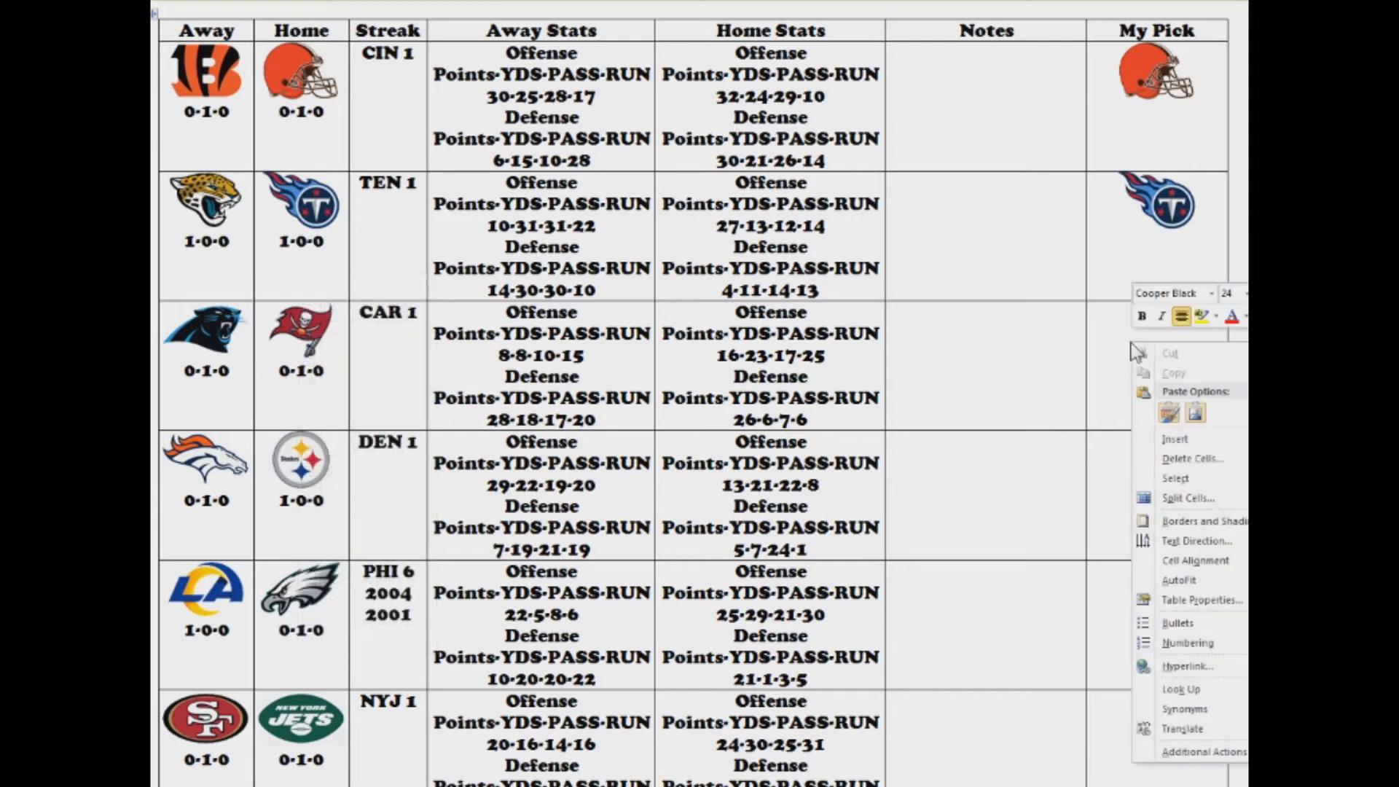
left_click(1168, 413)
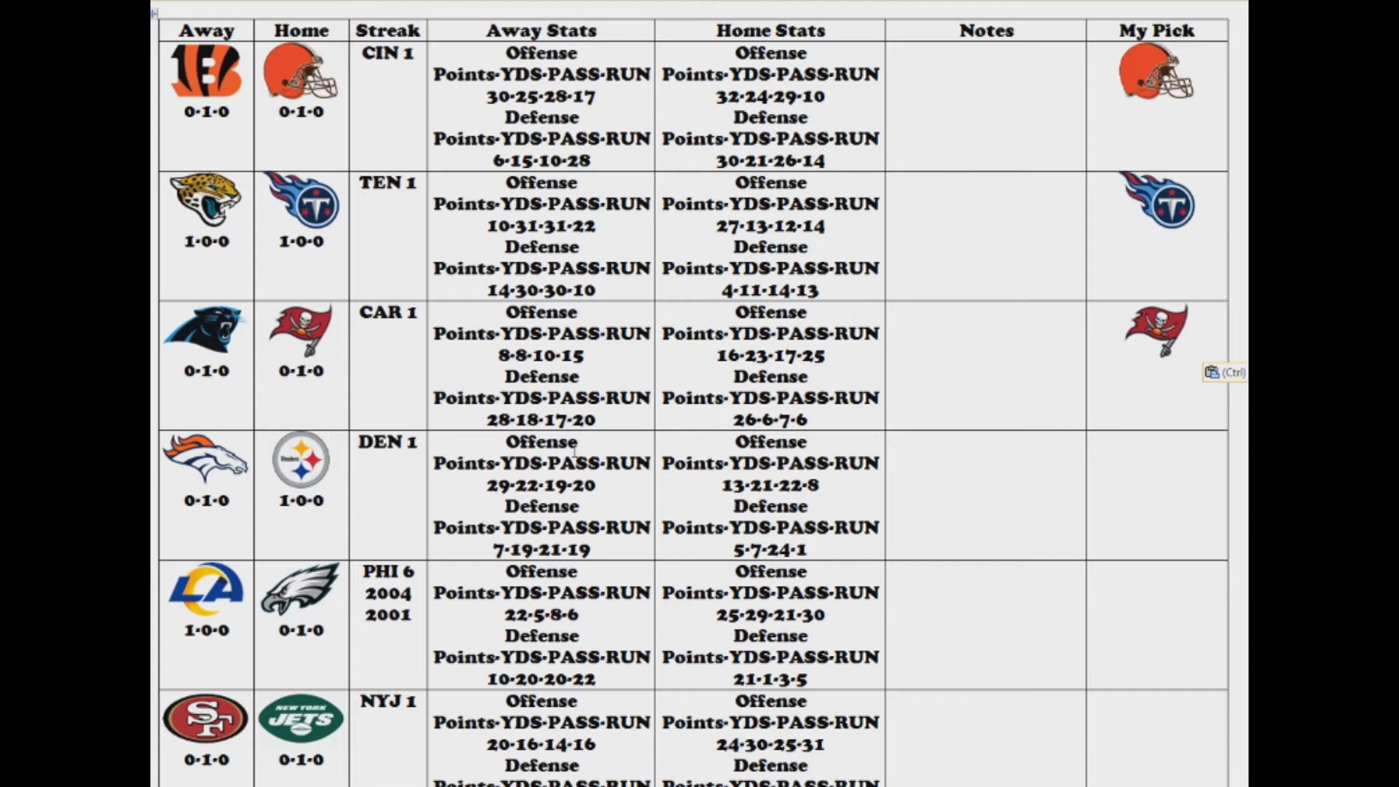
- Copy the Pittsburgh Steelers logo into the My Pick cell of the Broncos at Steelers row
left_click(301, 459)
right_click(318, 472)
left_click(359, 501)
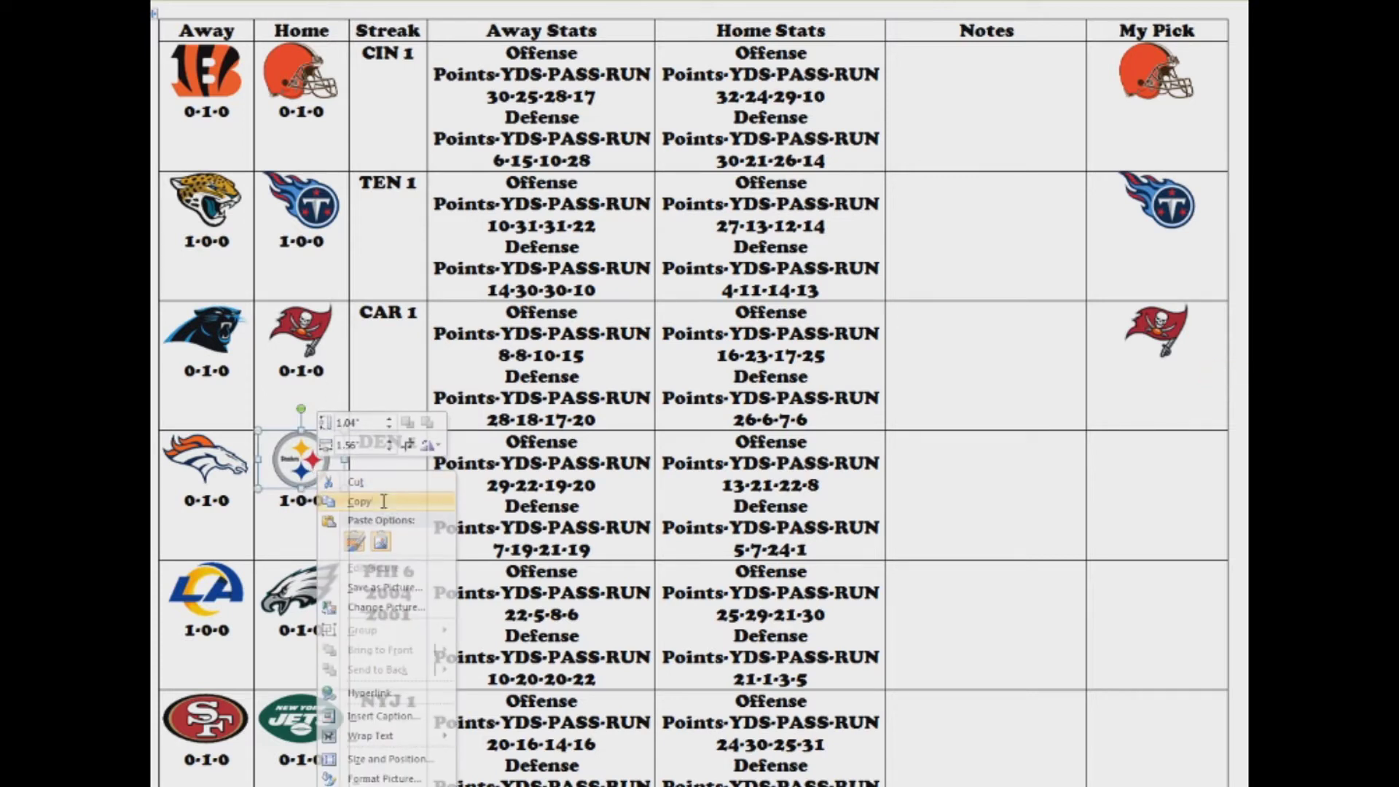
right_click(1138, 510)
left_click(1175, 157)
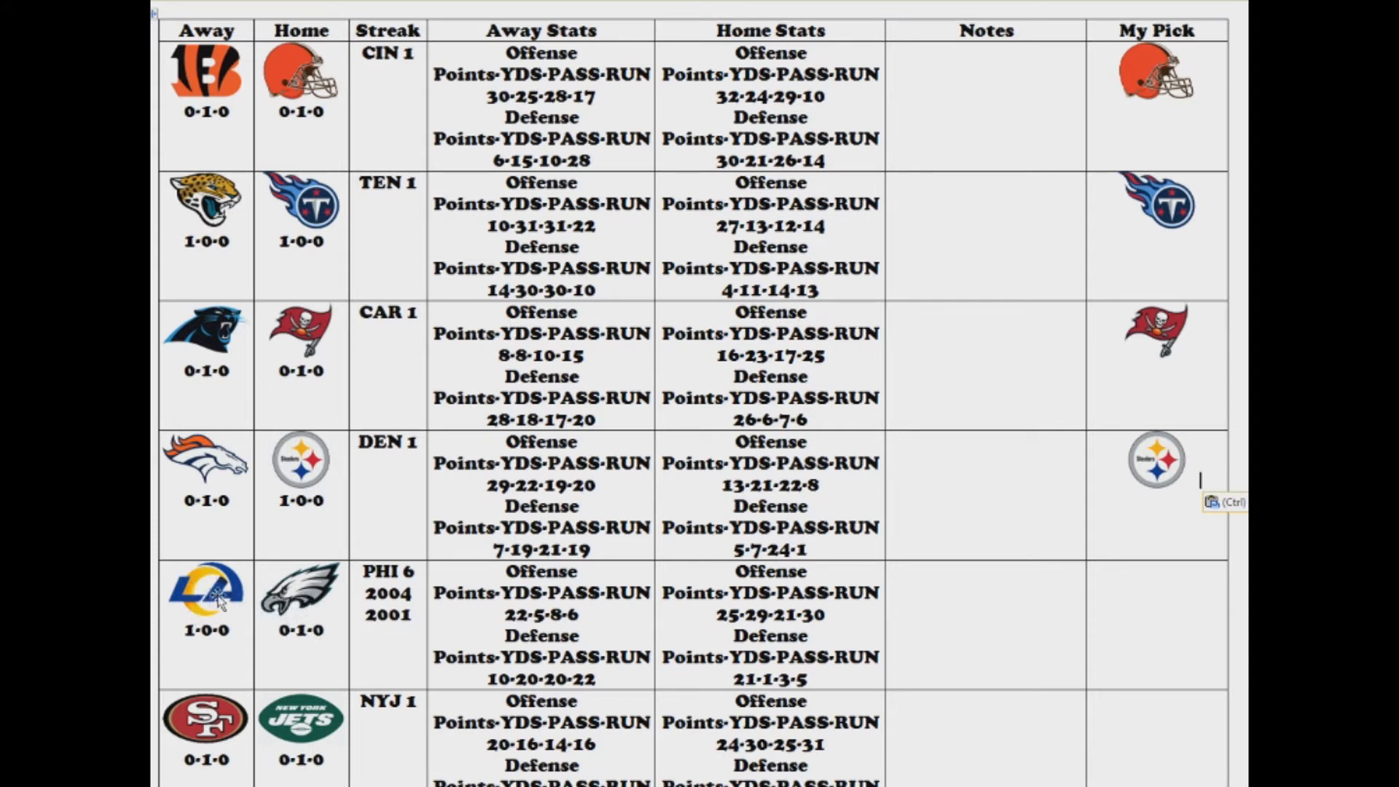
- Copy the Philadelphia Eagles logo into the My Pick cell of the Rams at Eagles row
right_click(302, 588)
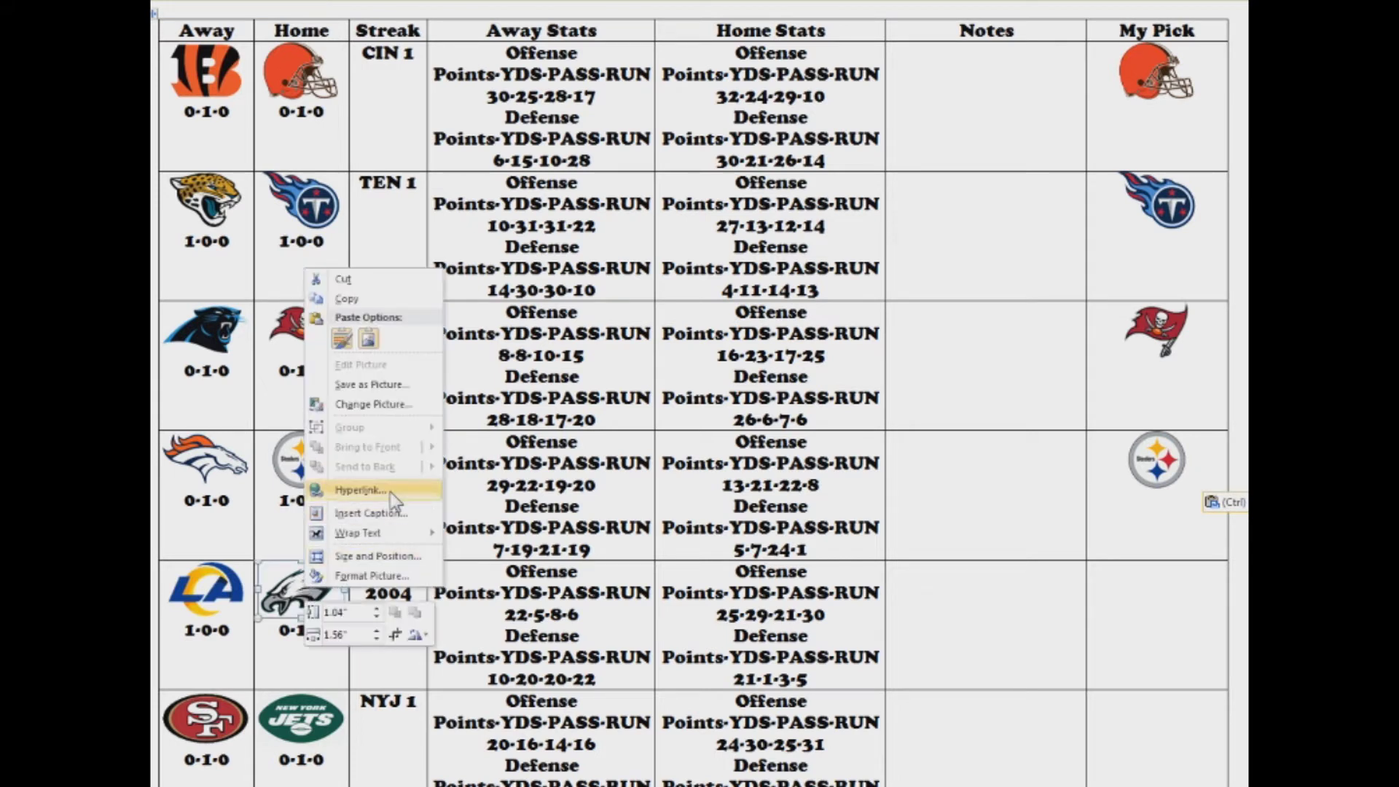
left_click(344, 299)
right_click(1188, 640)
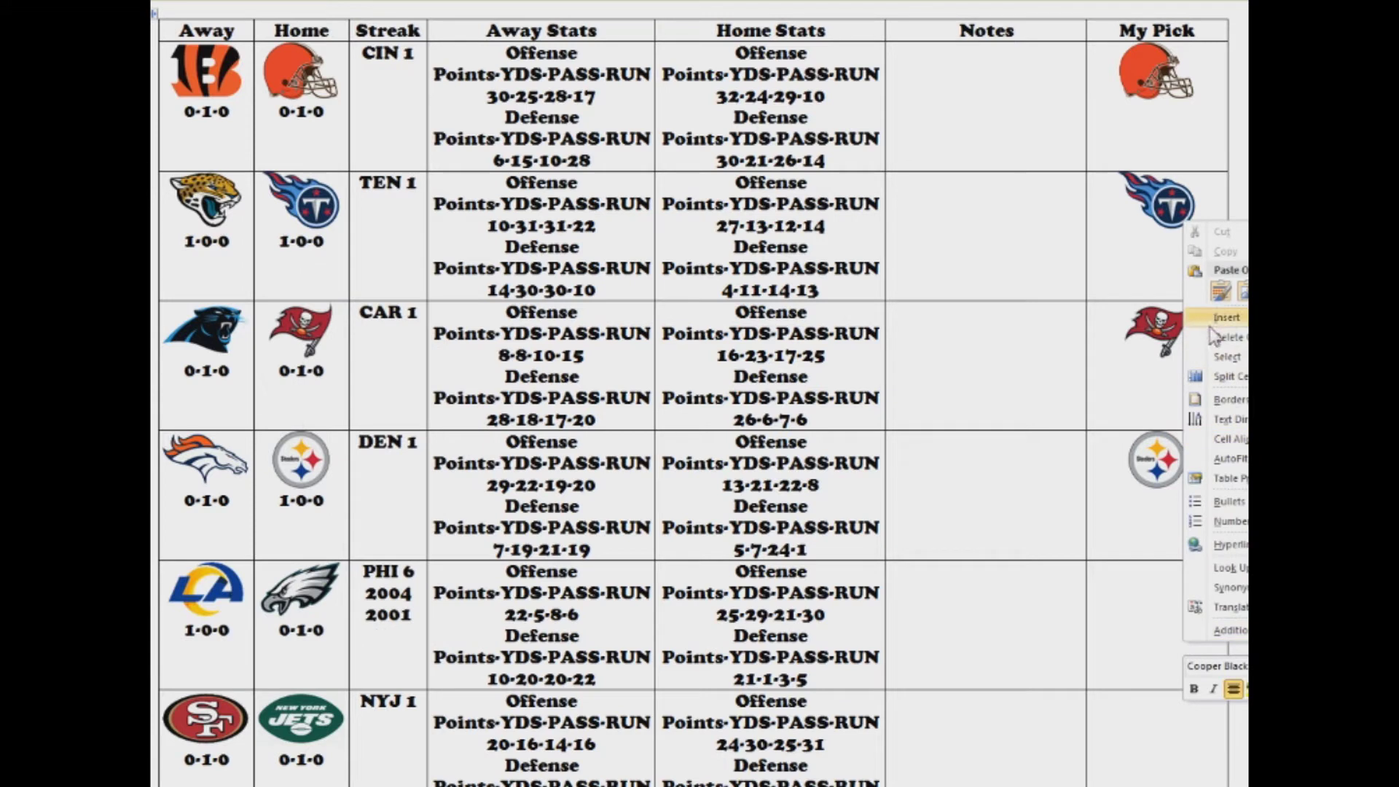
left_click(1222, 290)
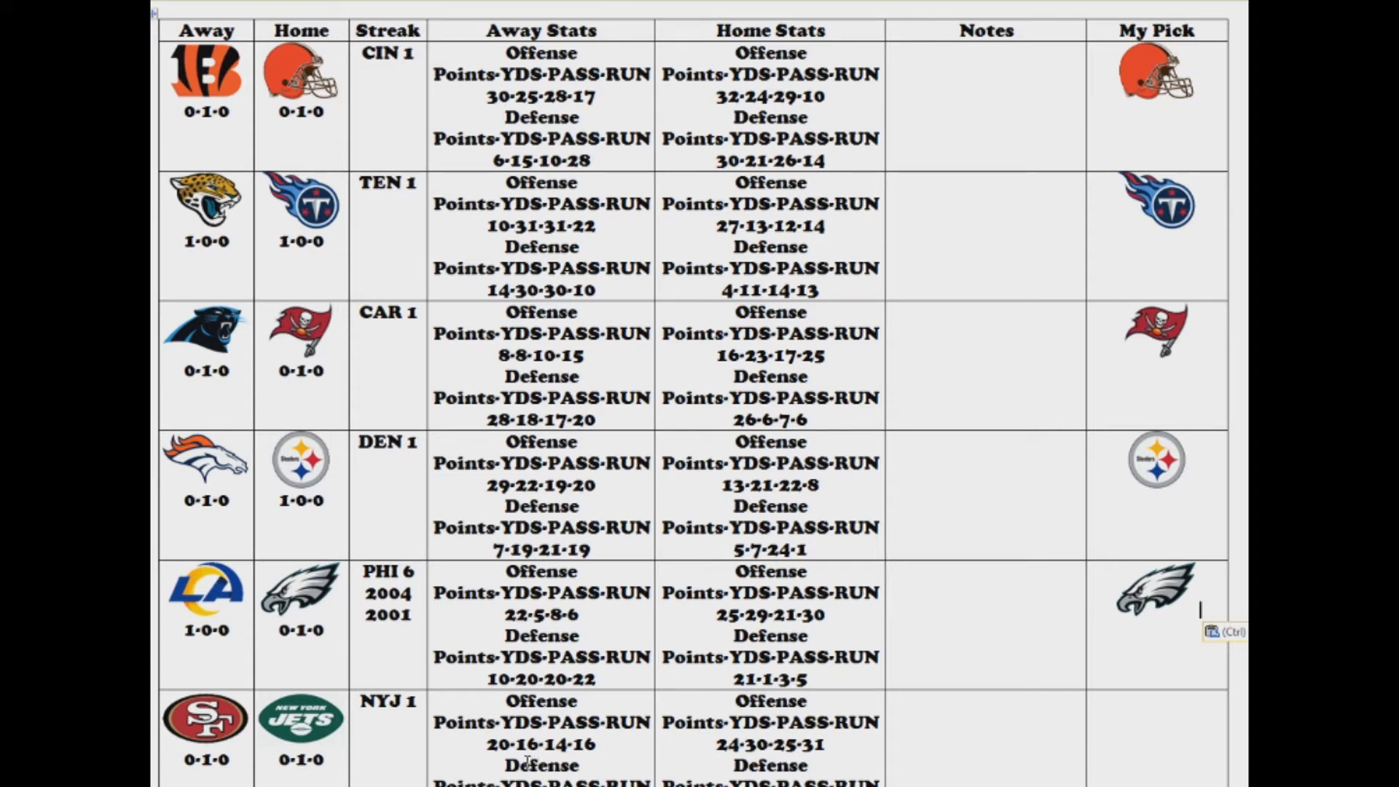
- Copy the San Francisco 49ers logo from the Away column into the My Pick cell of the 49ers at Jets row
mouse_move(383, 674)
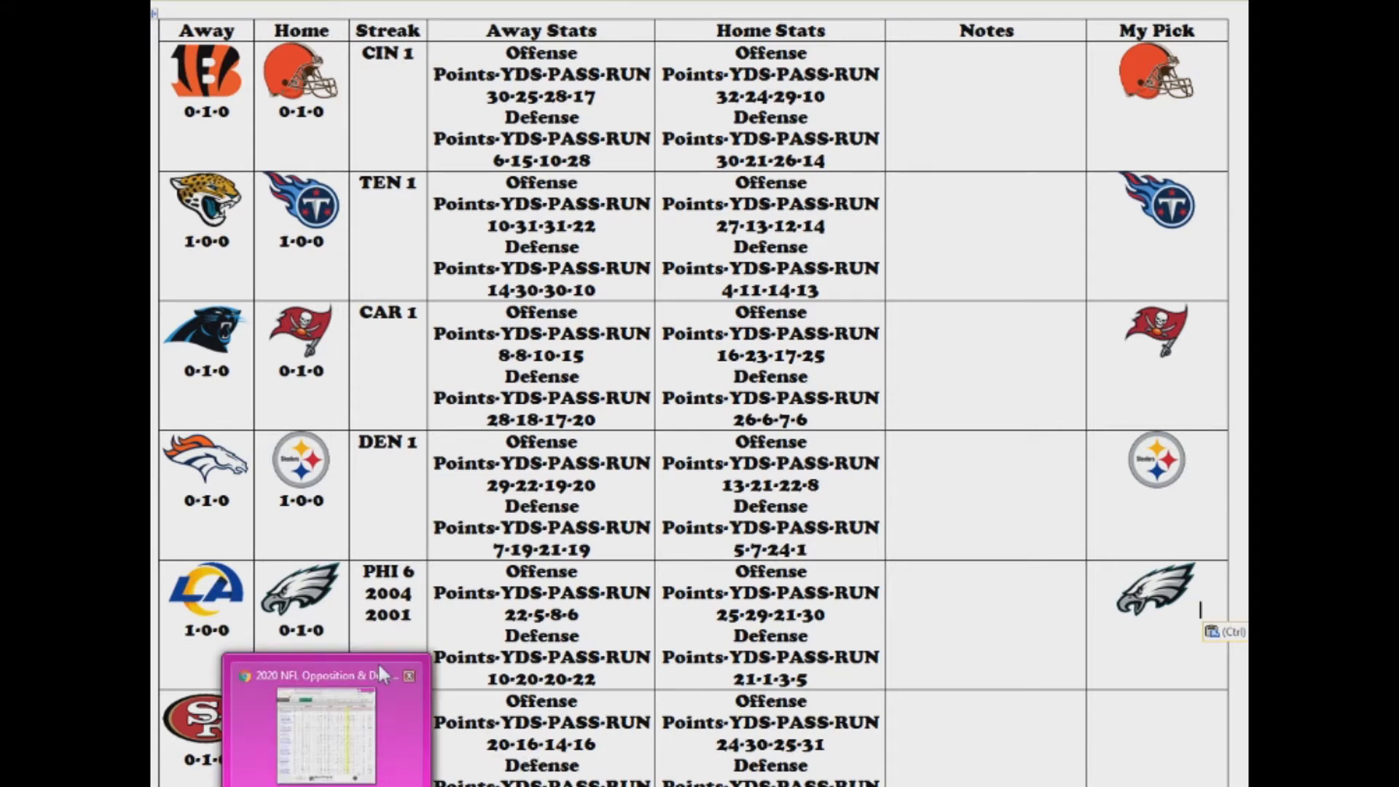
scroll(339, 518, "down", 1)
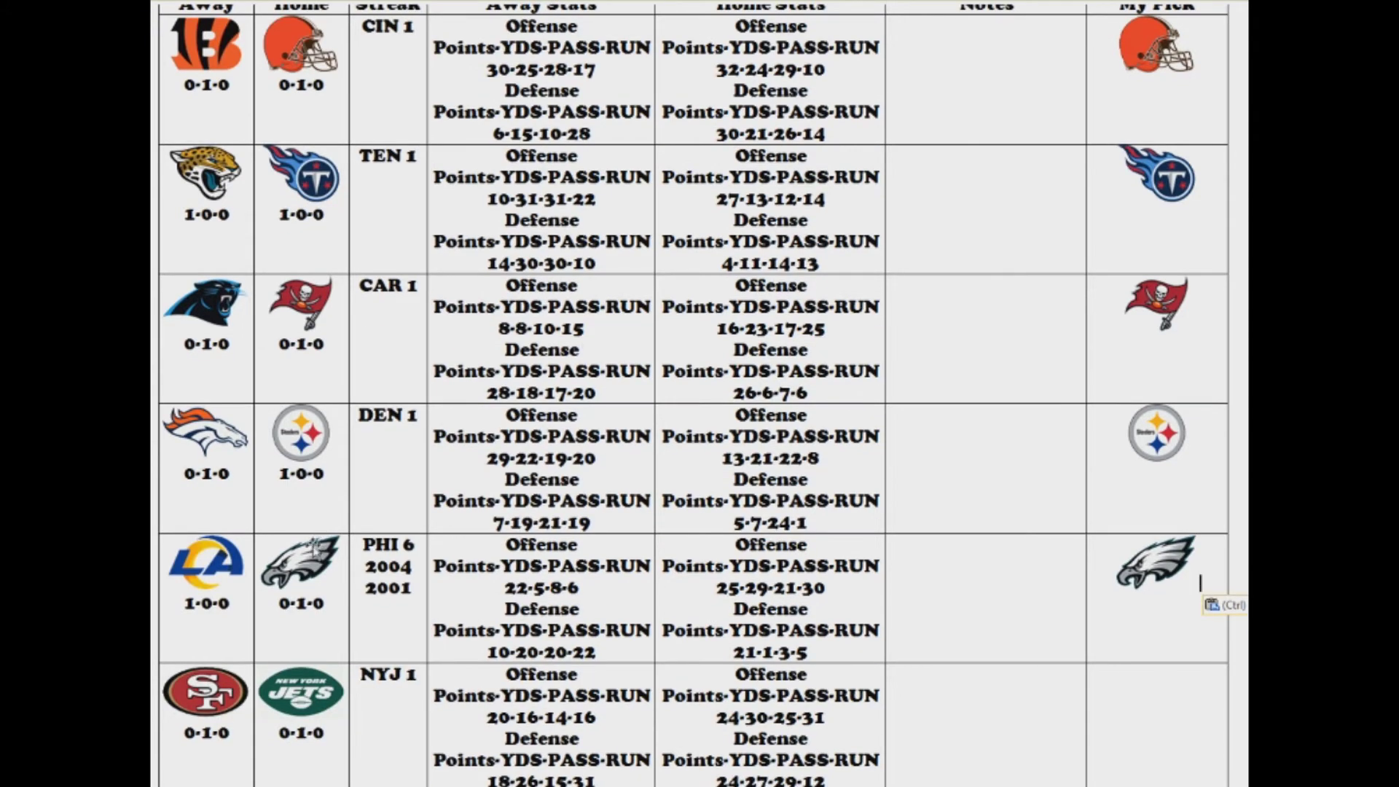
scroll(315, 545, "down", 1)
scroll(288, 565, "down", 8)
scroll(286, 565, "down", 4)
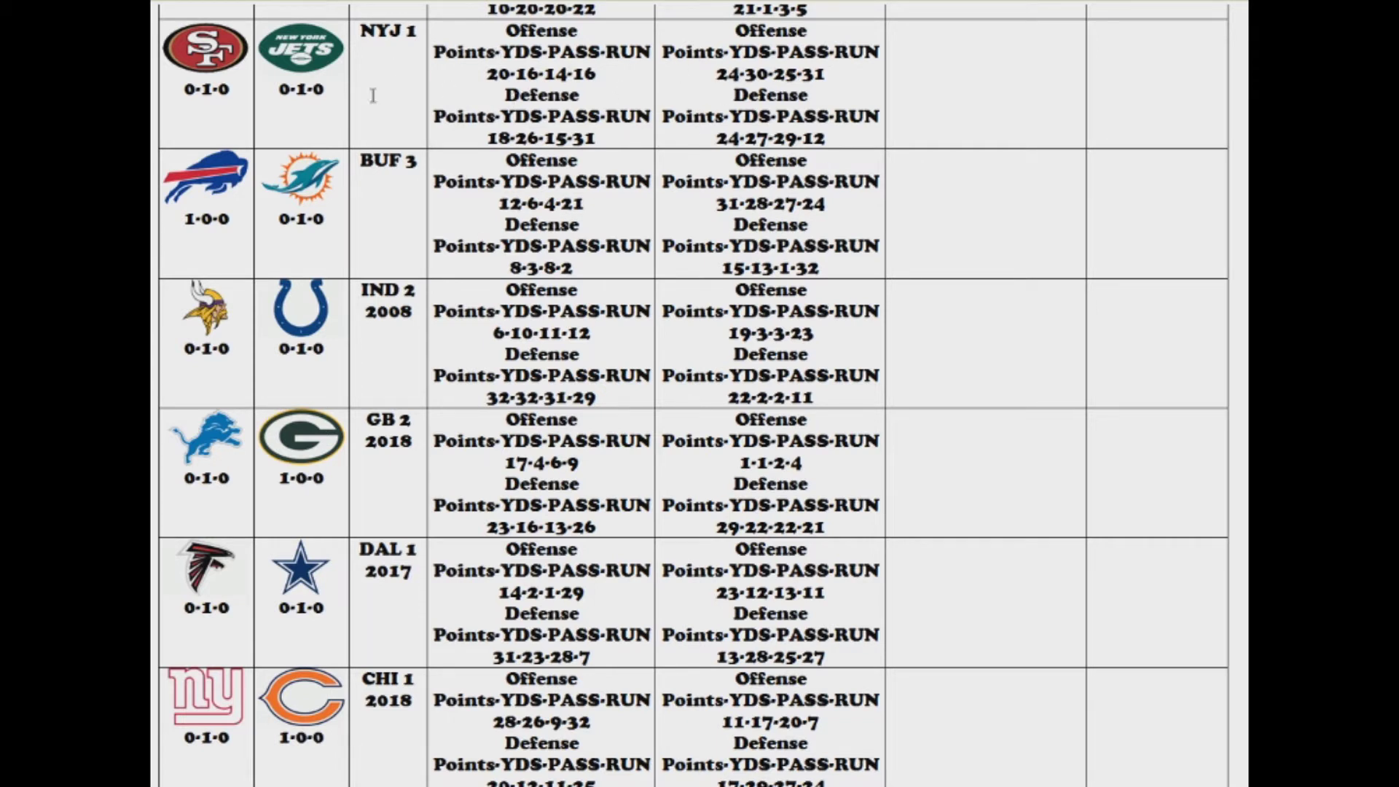
right_click(218, 63)
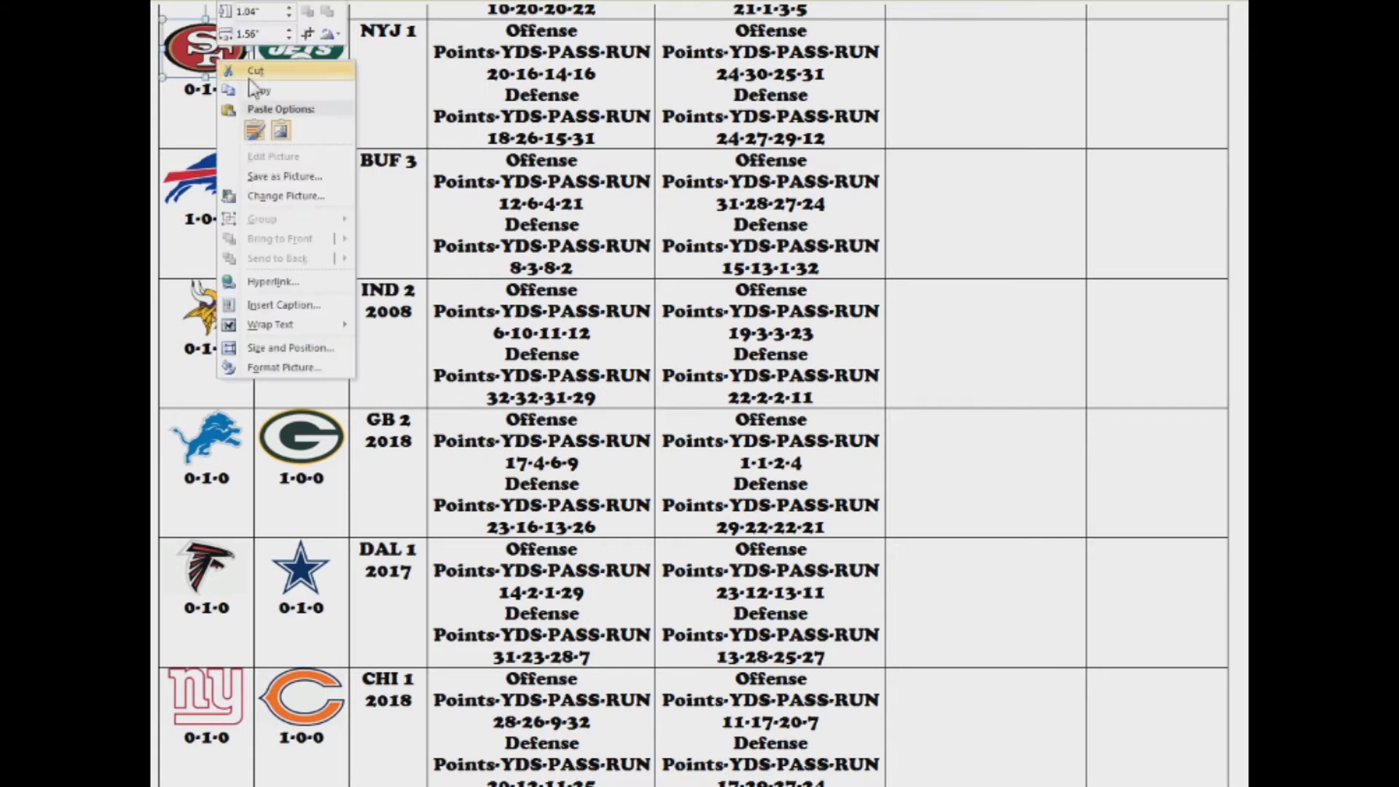
key("Escape")
right_click(1203, 53)
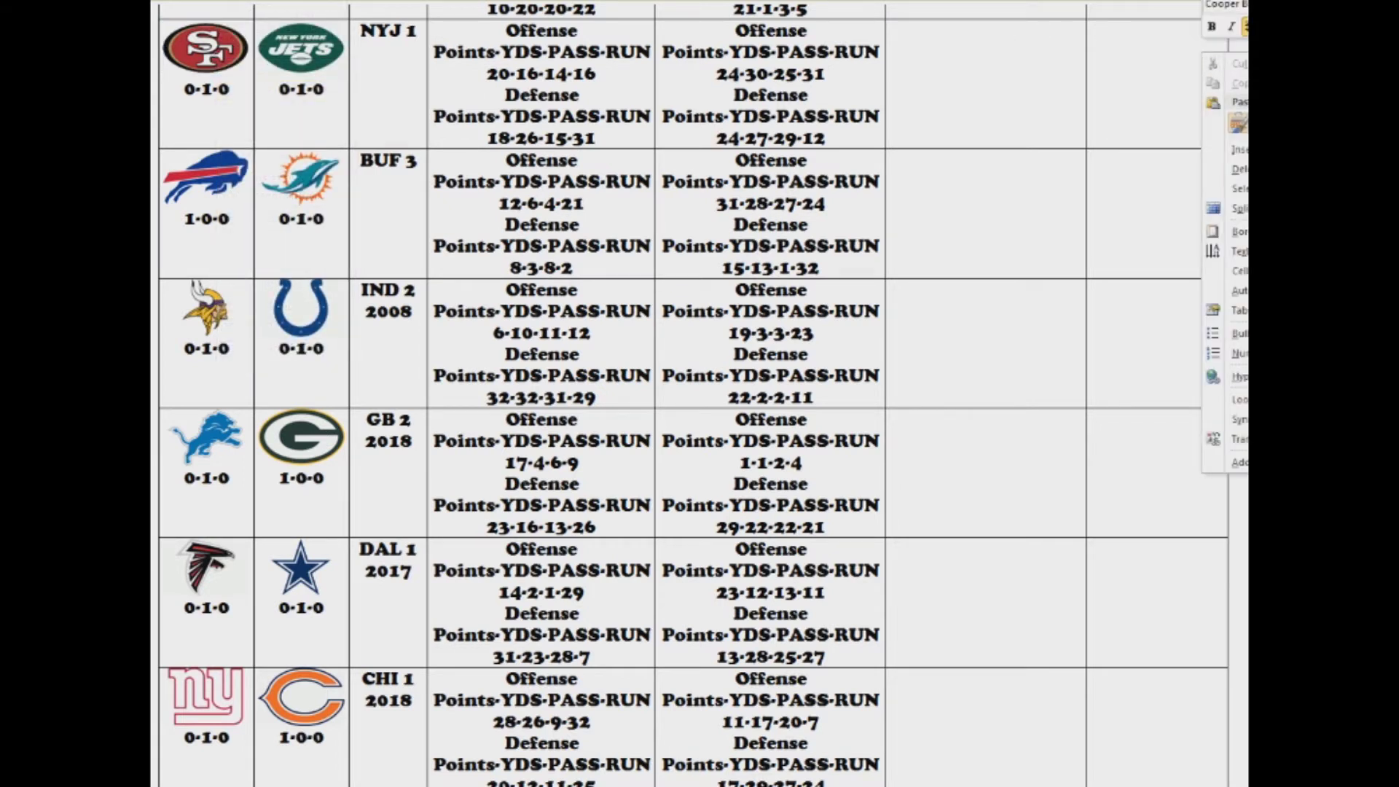
left_click(1238, 124)
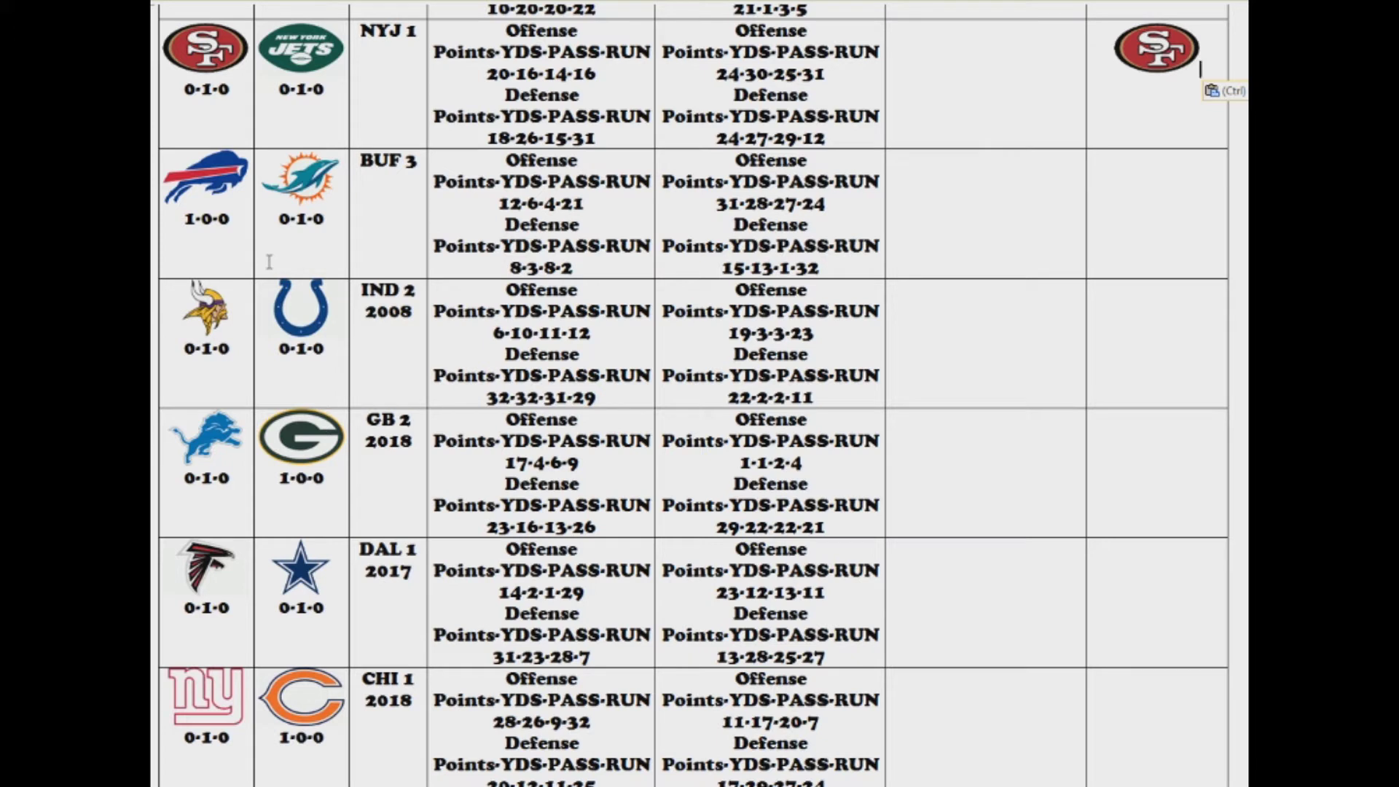
- Copy the Buffalo Bills logo from the Away column into the My Pick cell of the Bills at Dolphins row
right_click(246, 194)
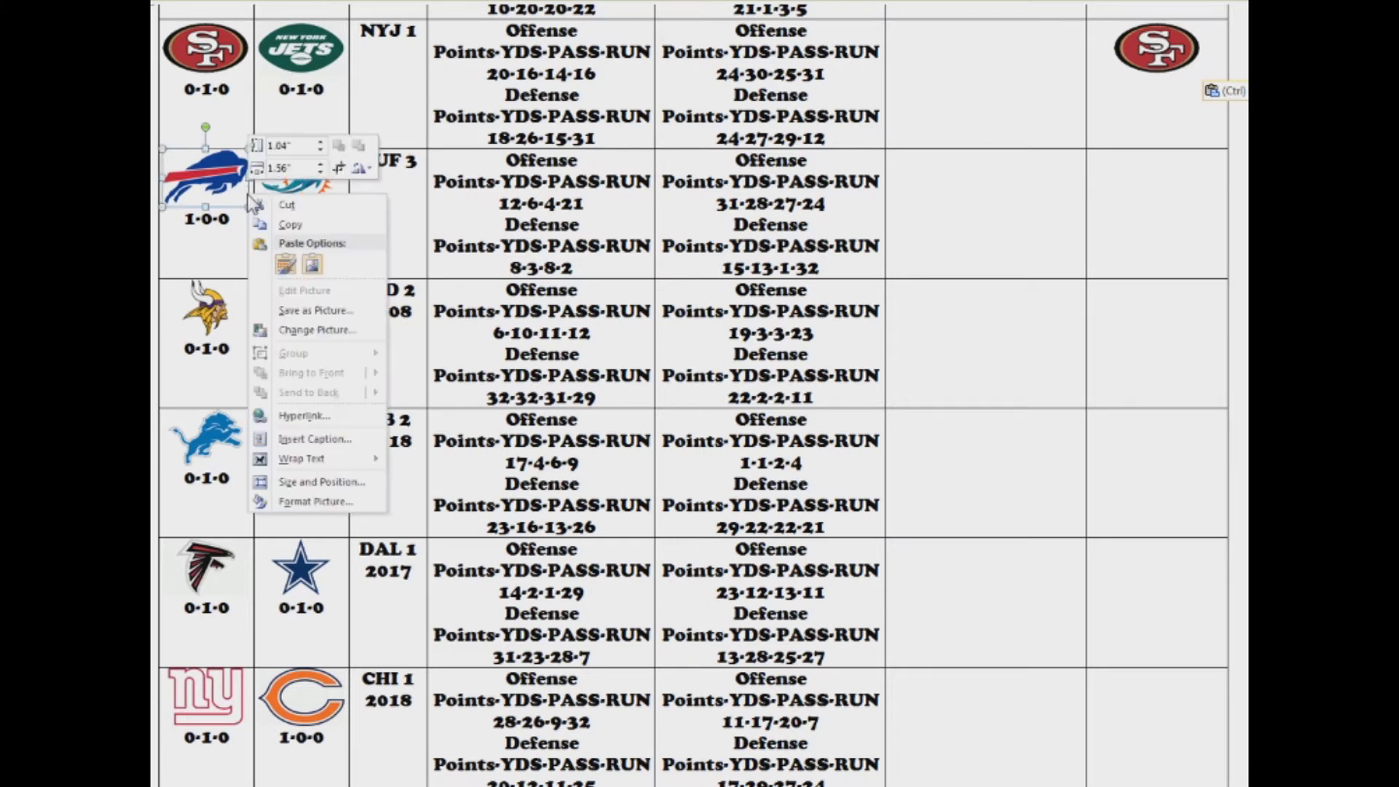
left_click(270, 226)
left_click(1104, 191)
right_click(1104, 191)
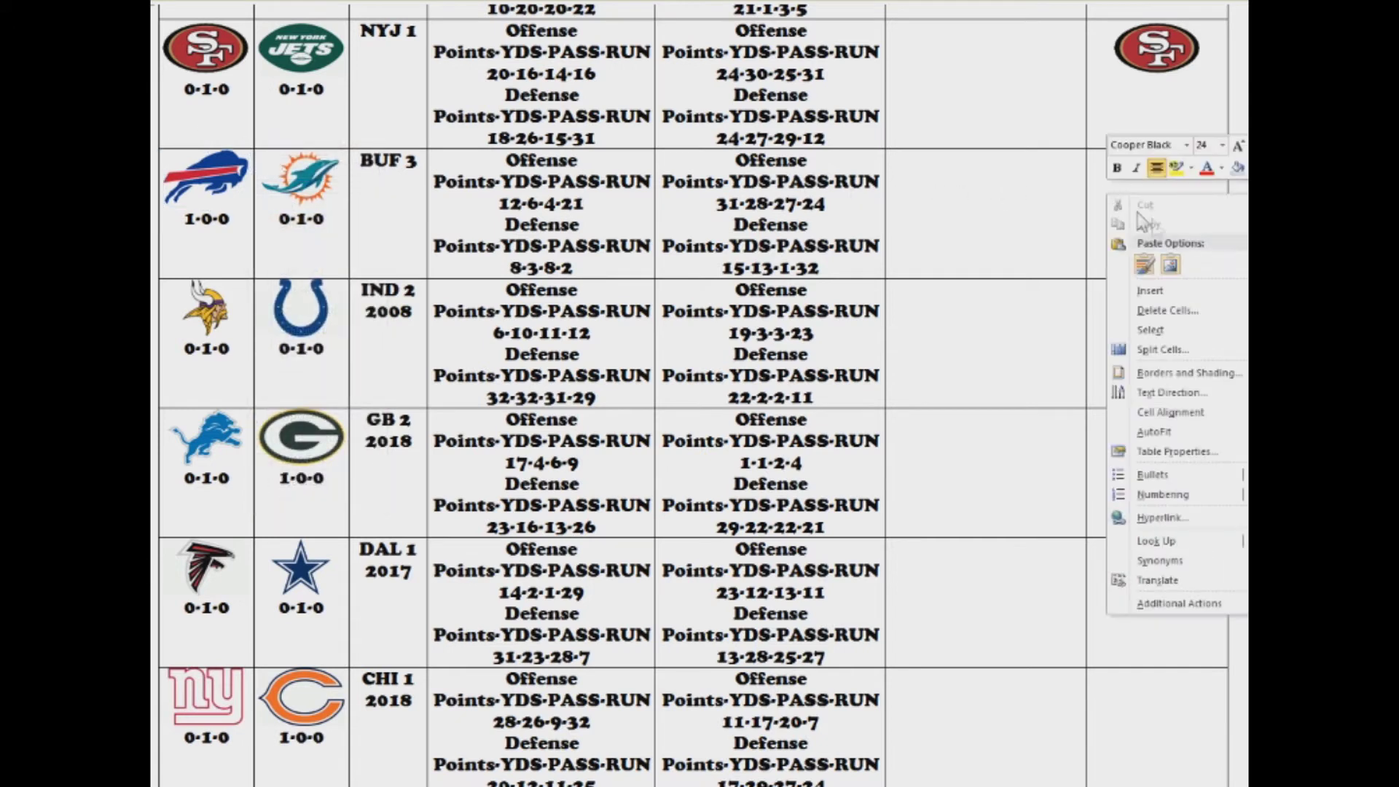
left_click(1156, 268)
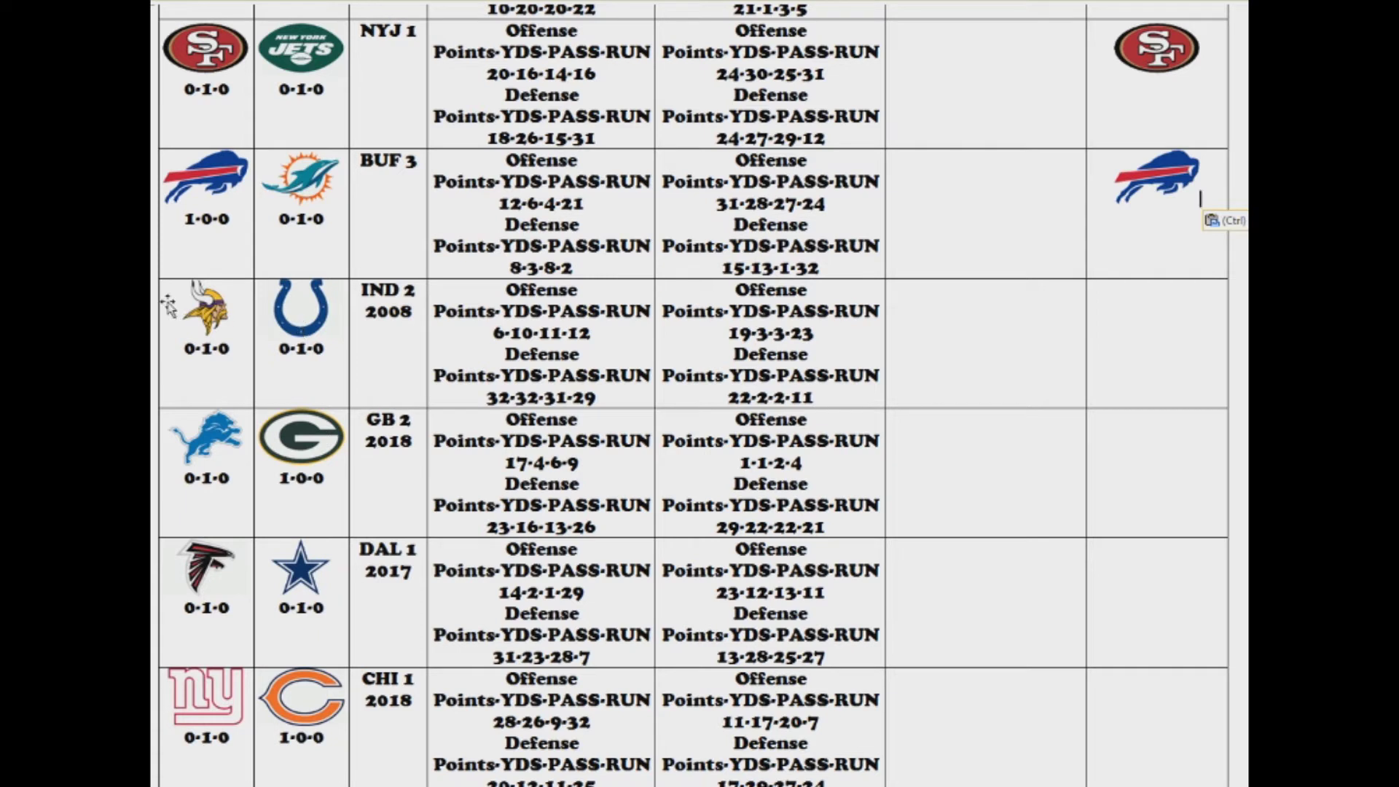
- Copy the Indianapolis Colts logo into the My Pick cell of the Vikings at Colts row
left_click(315, 317)
left_click(340, 349)
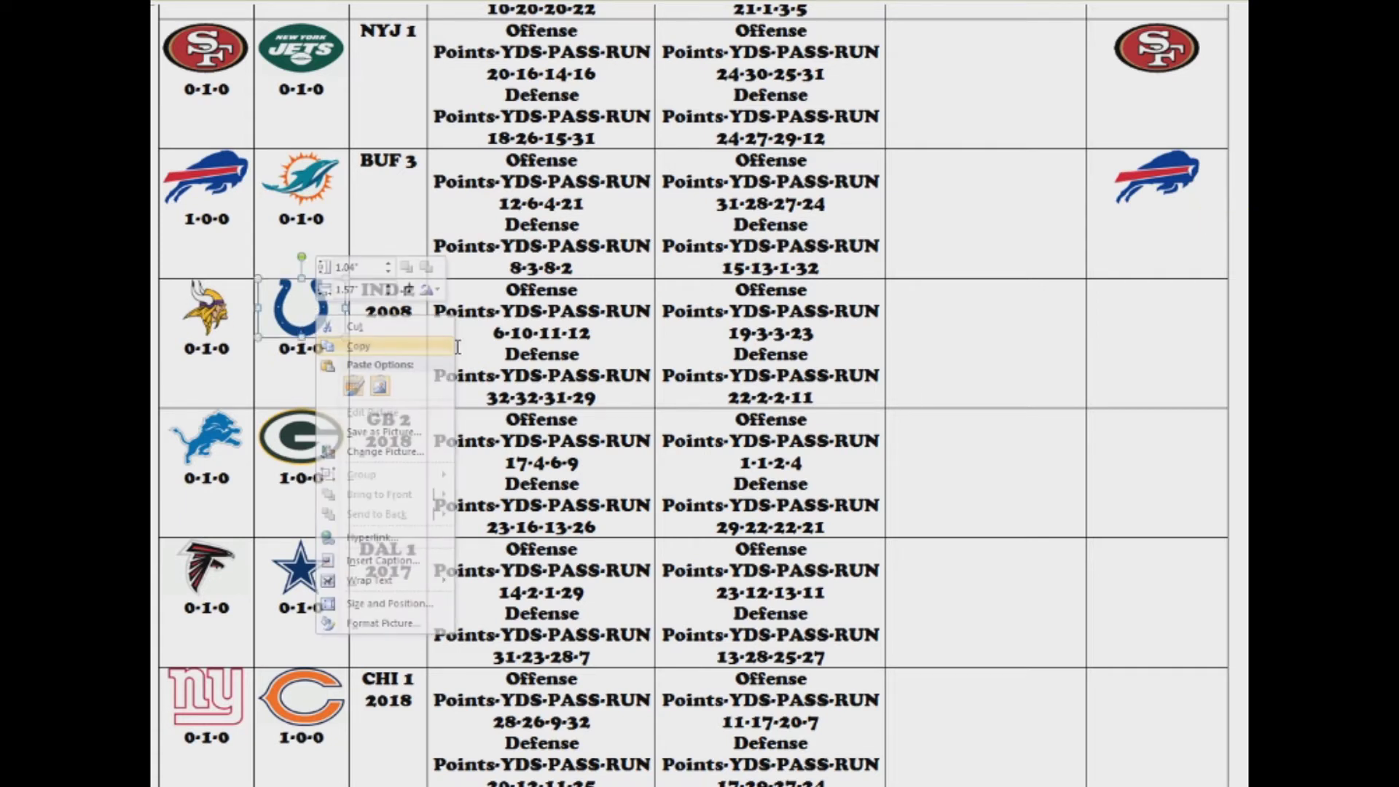
right_click(1134, 344)
left_click(1172, 417)
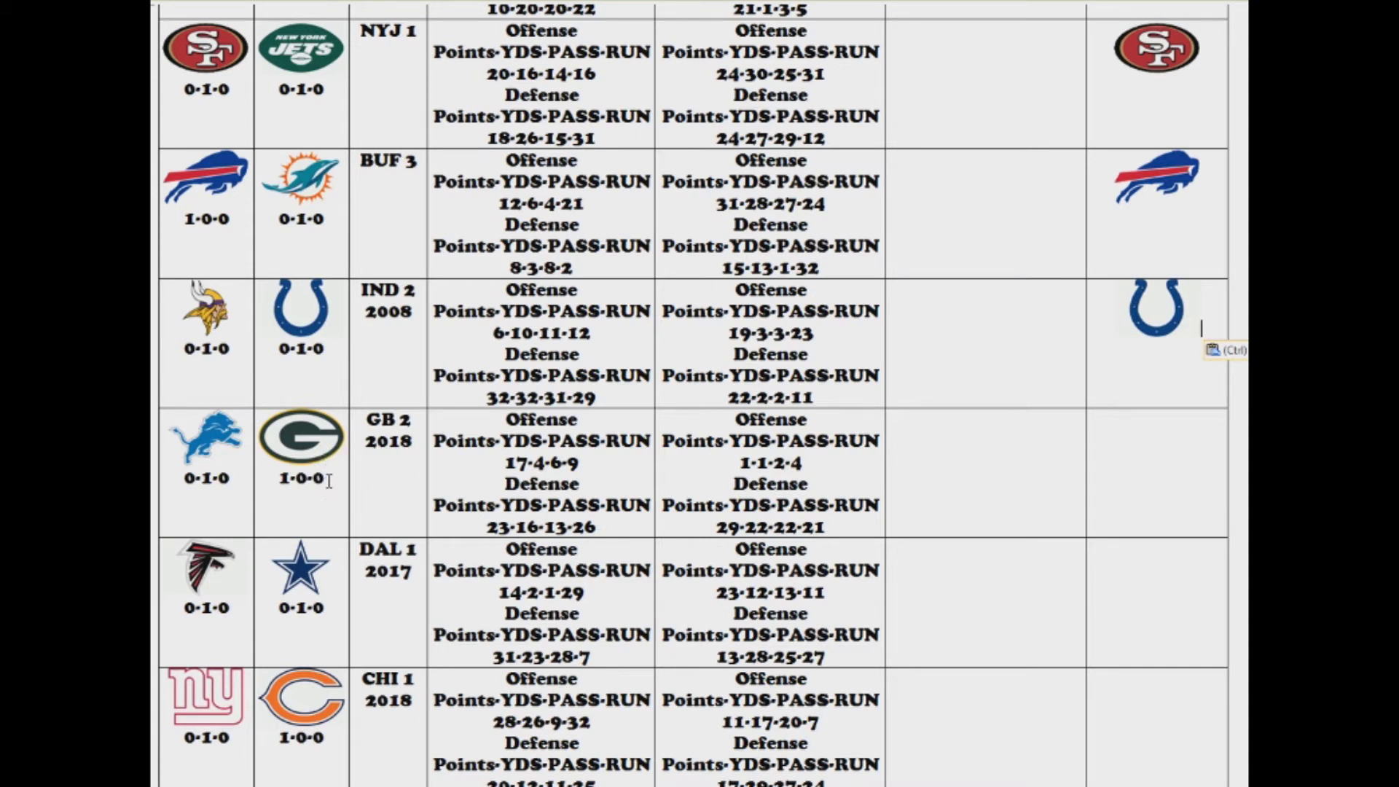
- Copy the Green Bay Packers logo into the My Pick cell of the Lions at Packers row
left_click(314, 447)
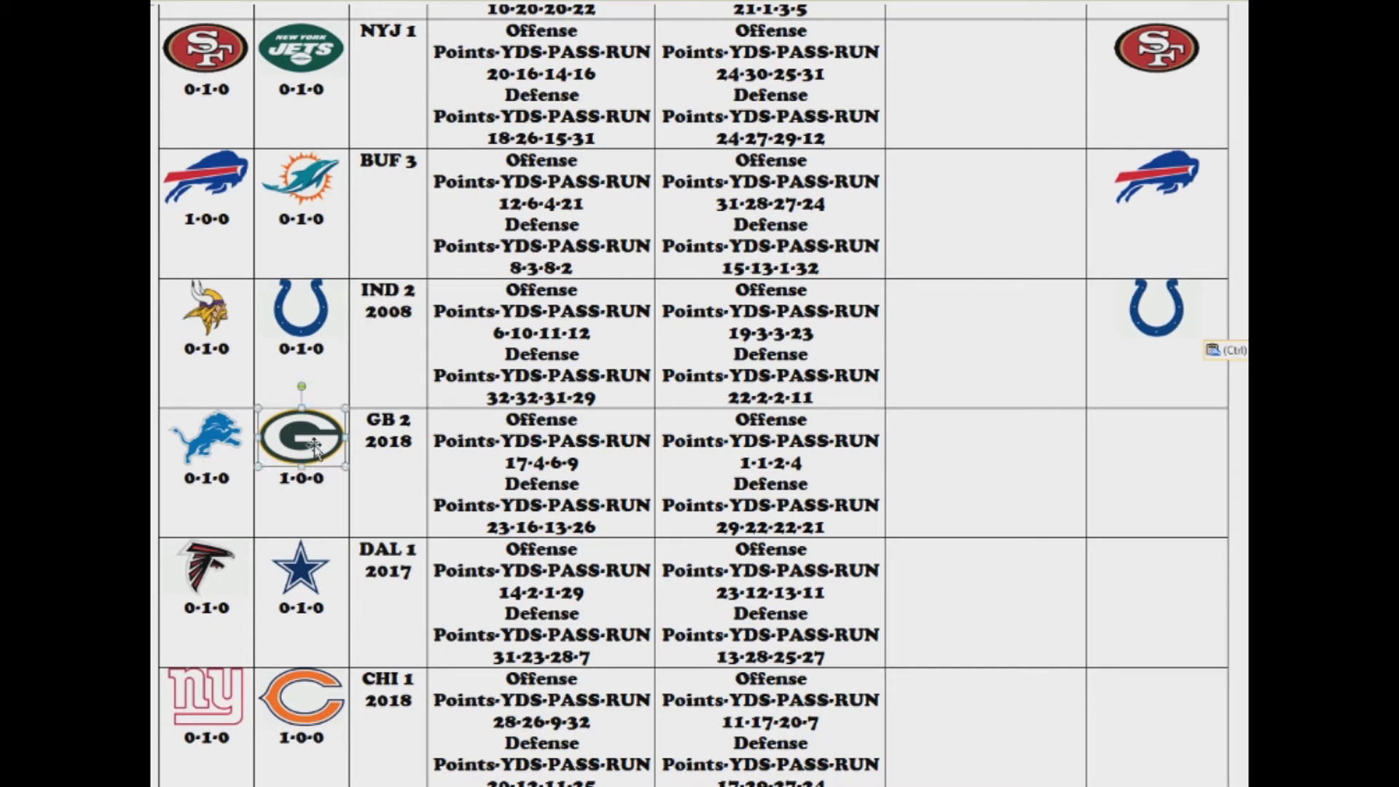
right_click(315, 447)
key("c")
left_click(1195, 437)
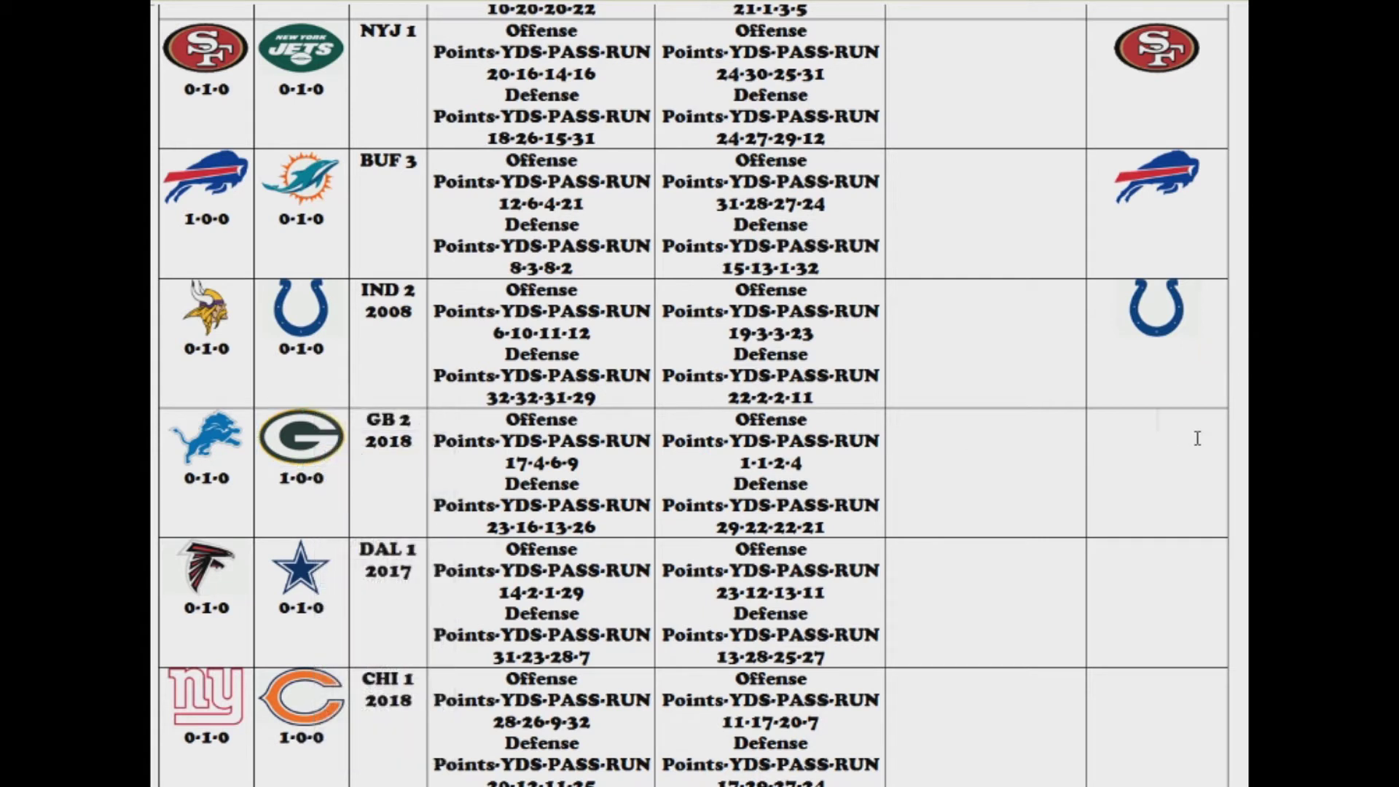
key("ctrl+v")
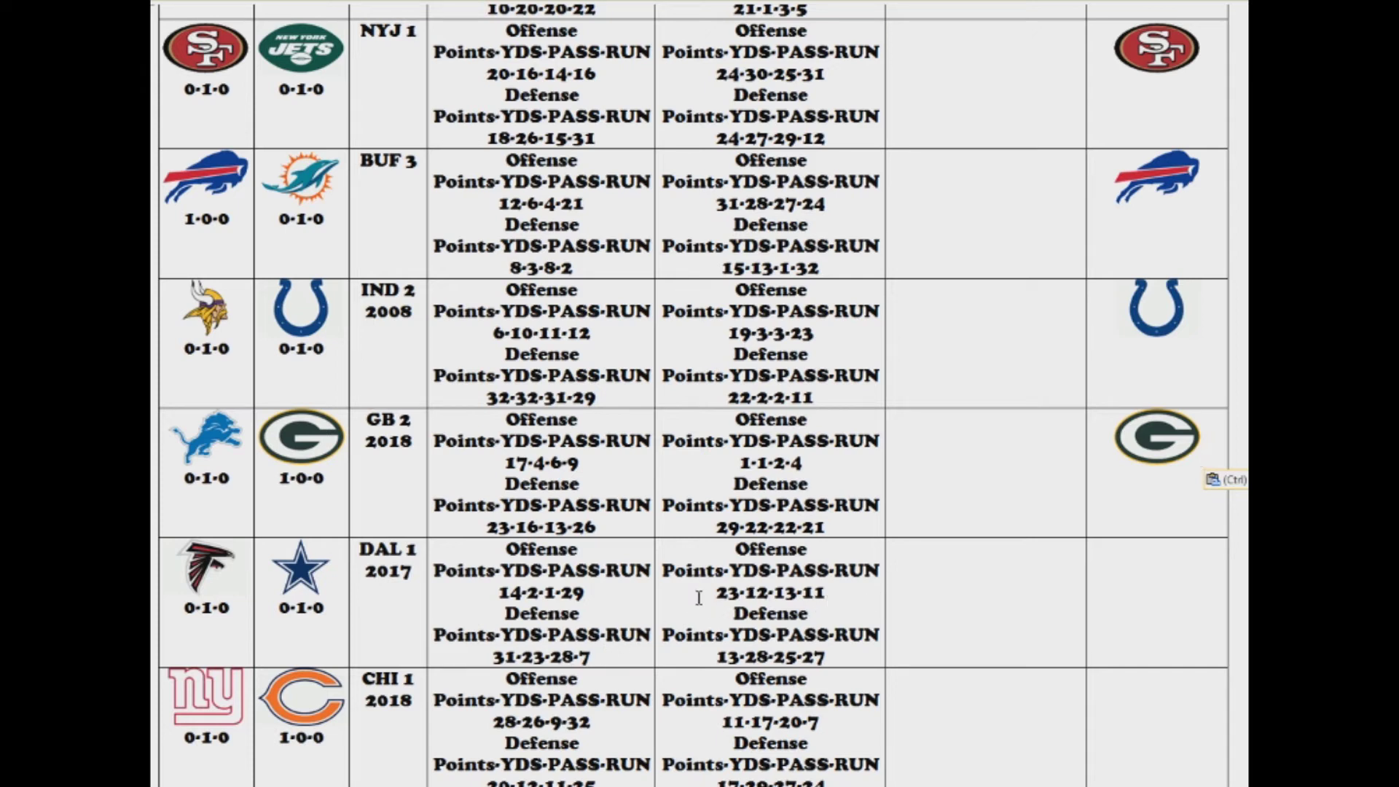
- Copy the Dallas Cowboys logo into the My Pick cell of the Falcons at Cowboys row
right_click(305, 577)
key("Escape")
right_click(1160, 624)
left_click(1203, 283)
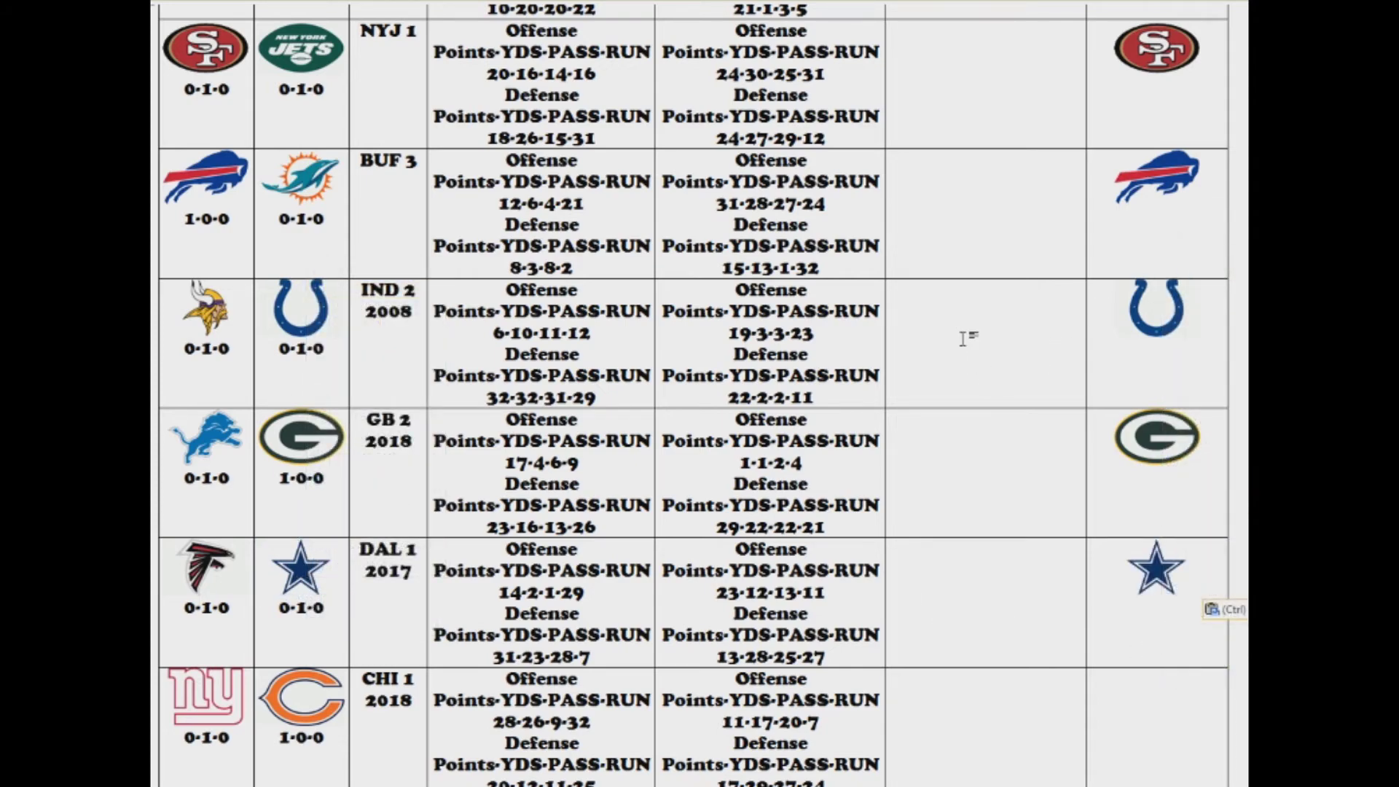
- Examine the stats of the Giants at Bears matchup and the games listed below it
scroll(969, 324, "down", 5)
scroll(874, 262, "down", 6)
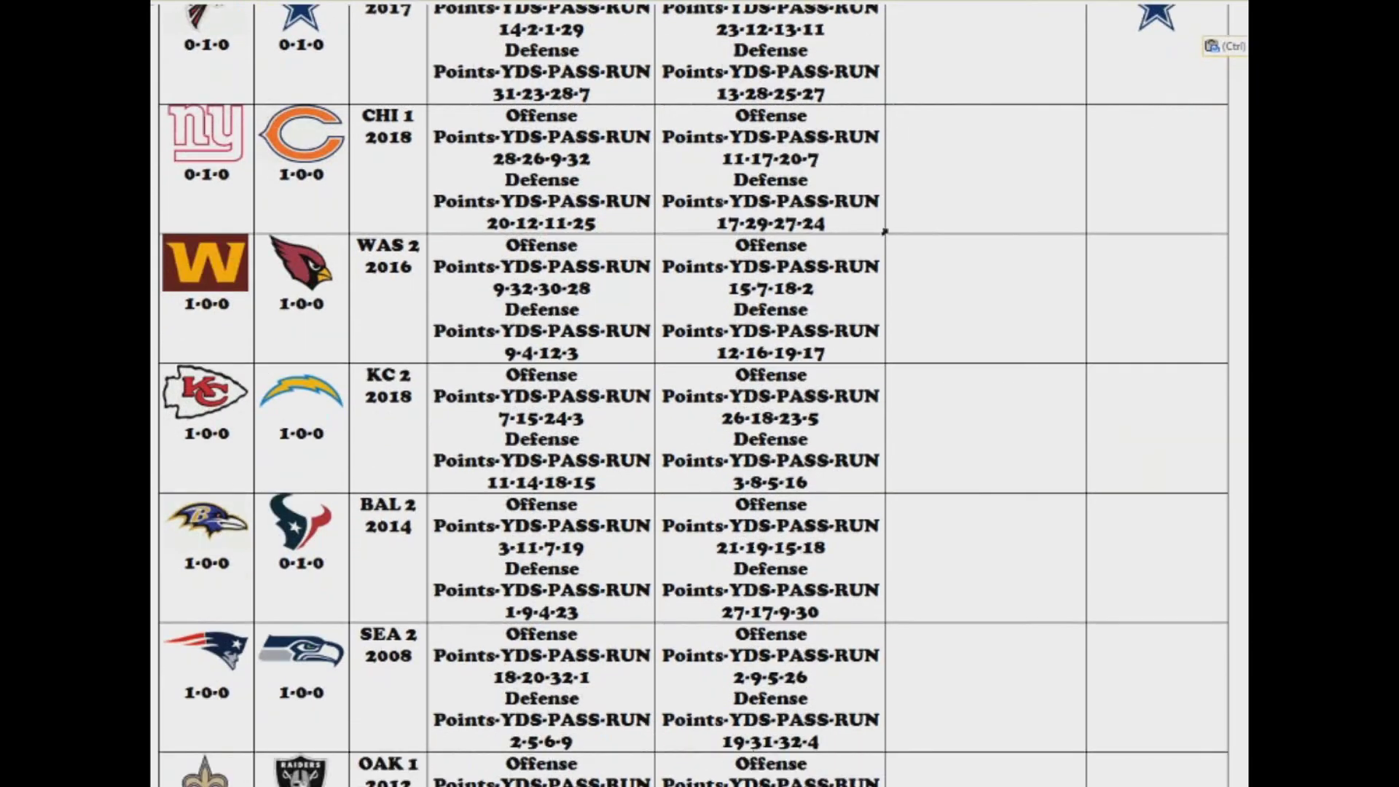
scroll(884, 227, "up", 1)
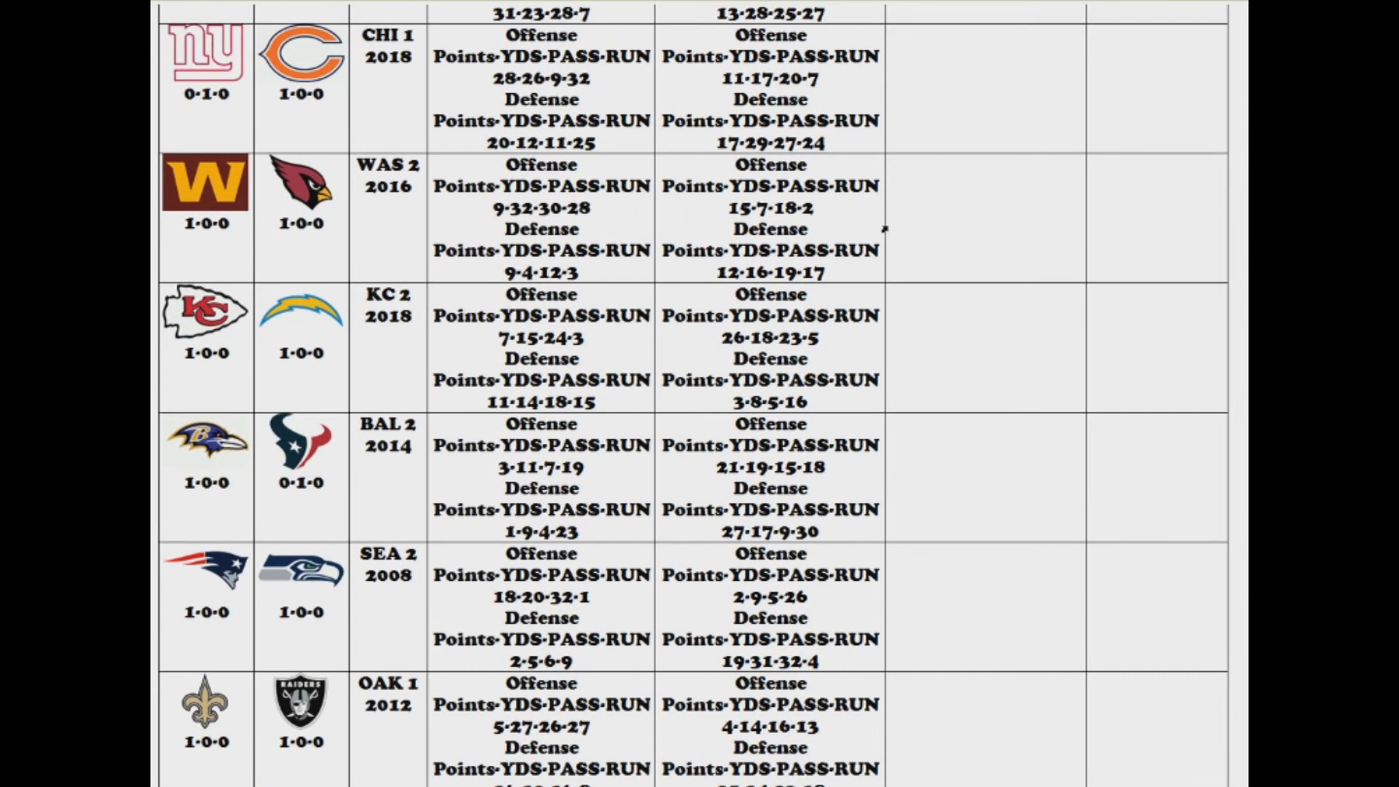